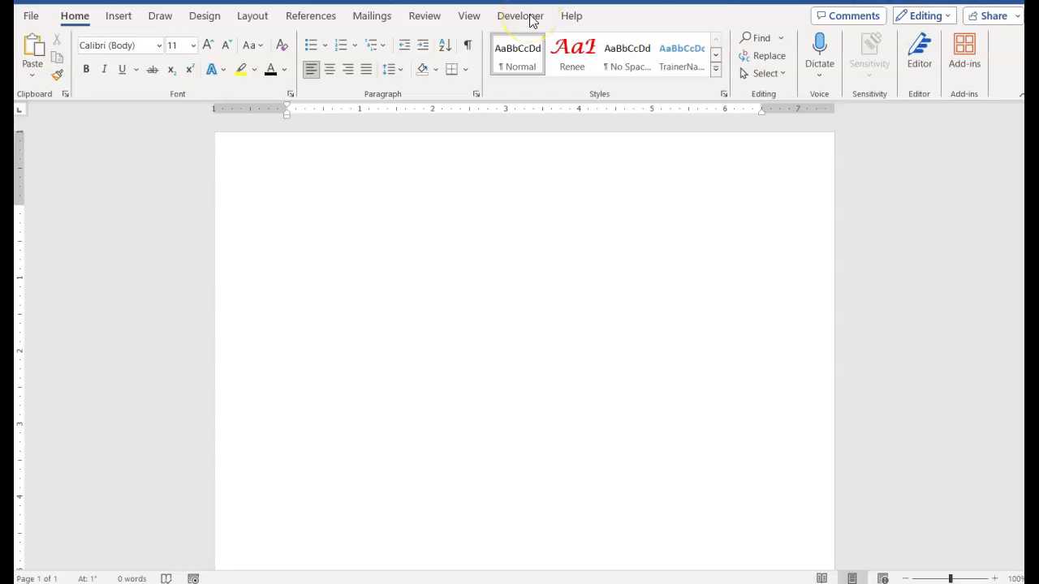
- Insert the animated sitting puppy model from the Animated Animals category of the online 3D models
{"action": "left_click", "coordinate": [120, 18]}
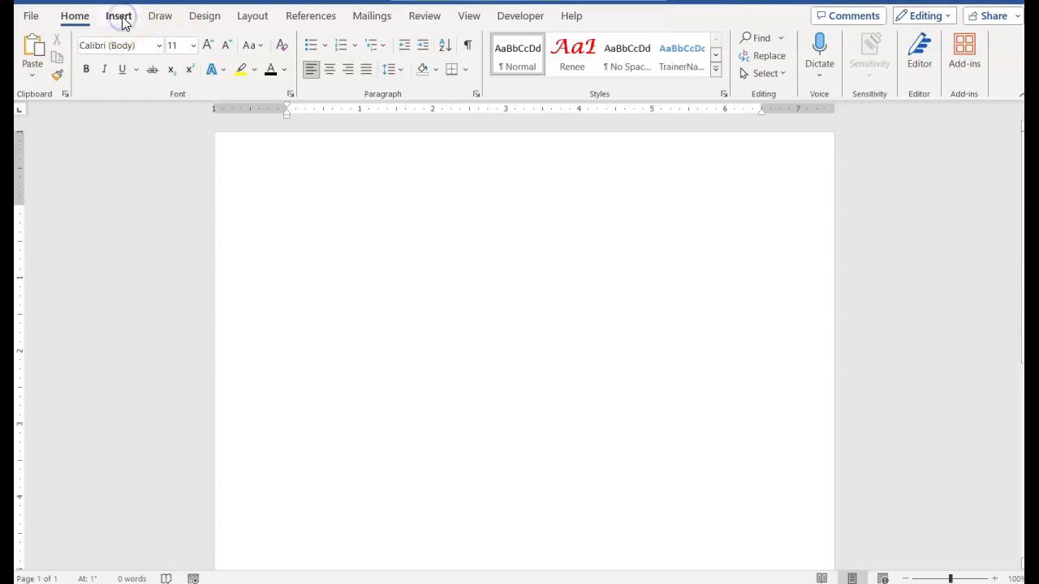
{"action": "left_click", "coordinate": [122, 18]}
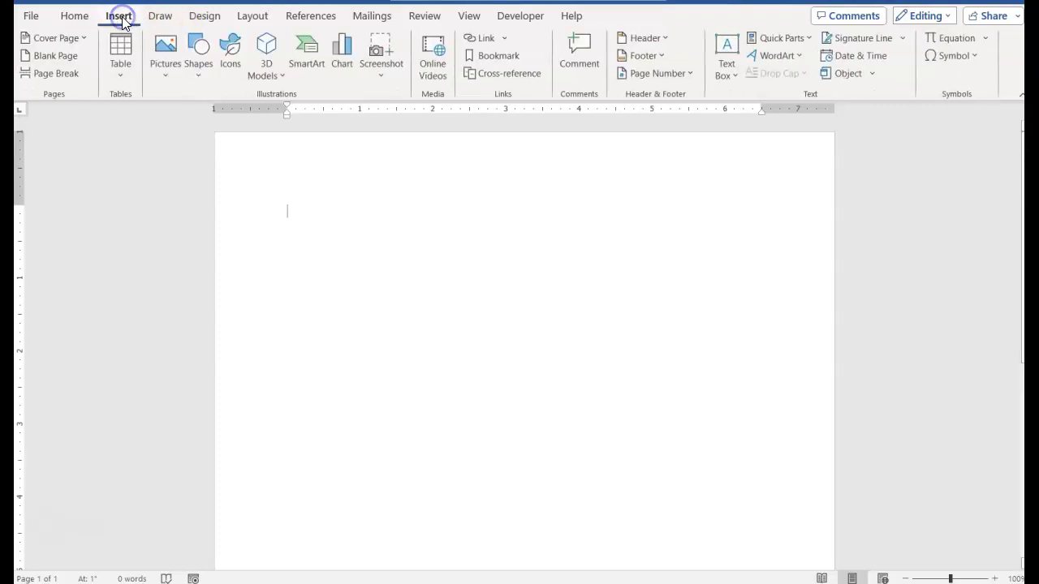
{"action": "left_click", "coordinate": [269, 50]}
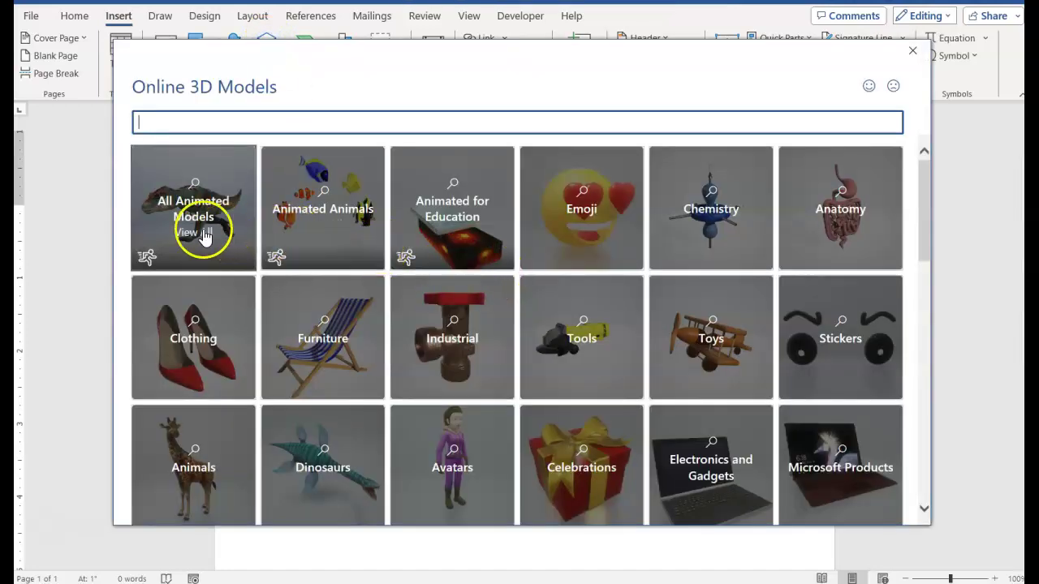
{"action": "left_click", "coordinate": [310, 183]}
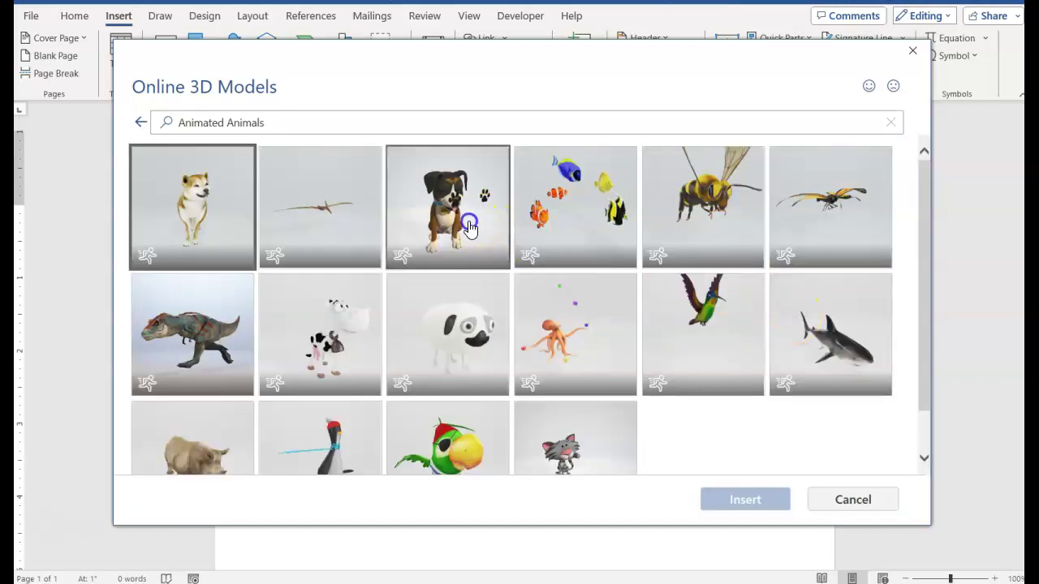
{"action": "left_click", "coordinate": [469, 227]}
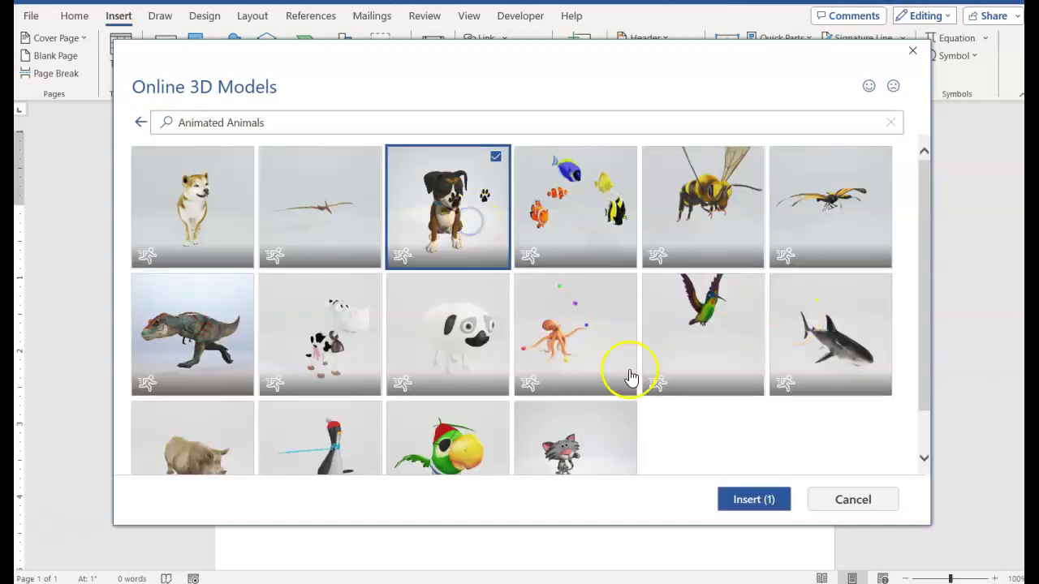
{"action": "left_click", "coordinate": [746, 501]}
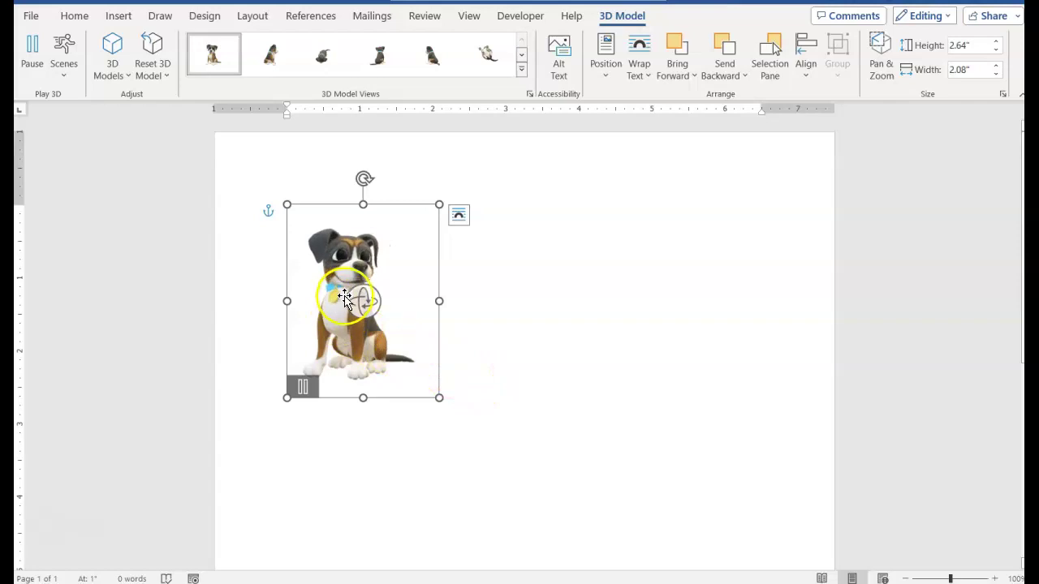
- Rotate the puppy model to change its viewing angle and shrink it to about 2.59 by 2.19 inches
{"action": "left_click_drag", "start_coordinate": [365, 297], "coordinate": [318, 317]}
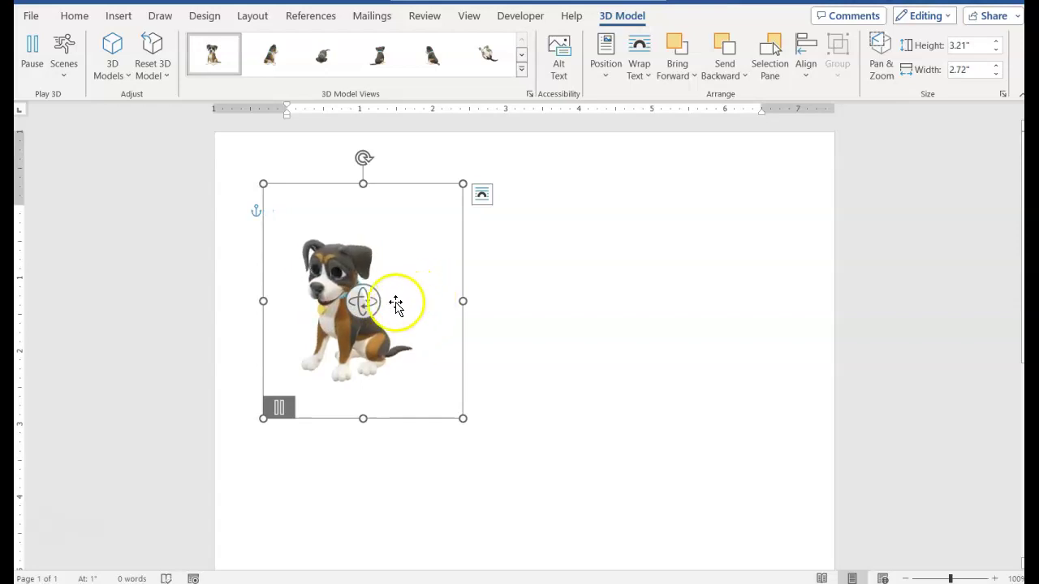
{"action": "left_click_drag", "start_coordinate": [463, 184], "coordinate": [434, 217]}
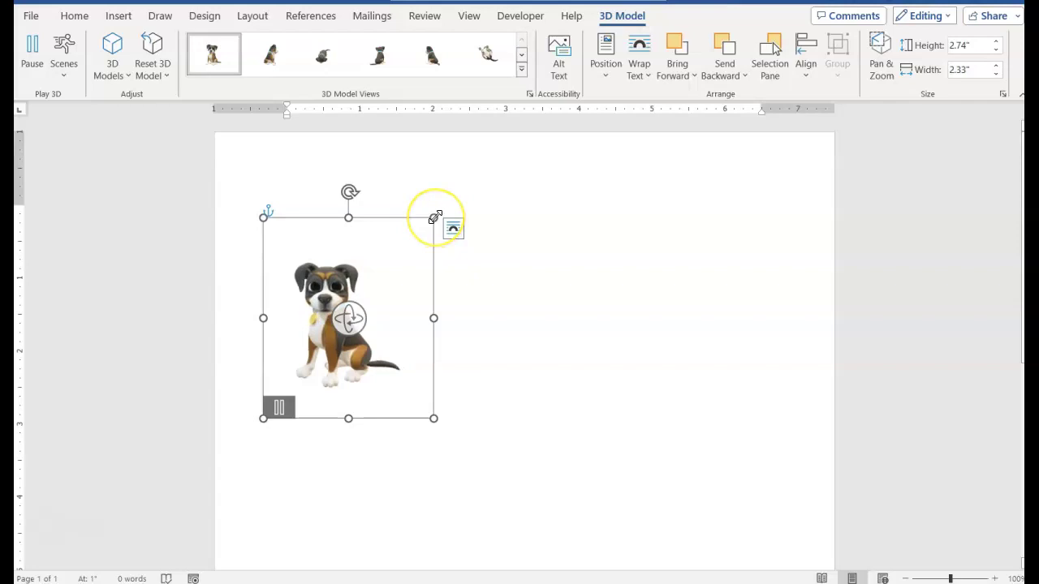
{"action": "left_click_drag", "start_coordinate": [422, 224], "coordinate": [416, 230]}
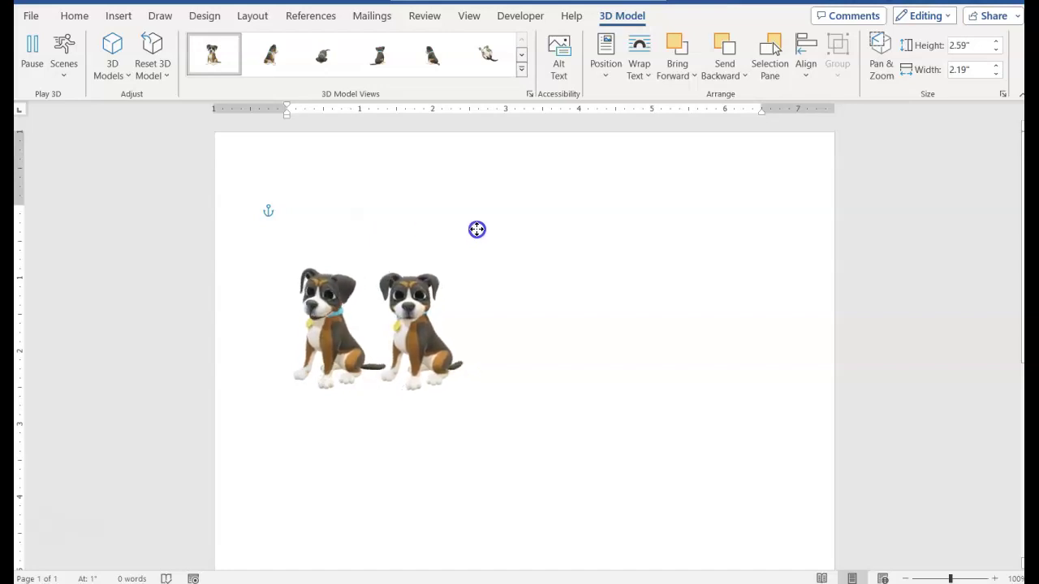
- Duplicate the puppy model twice, placing the copies in a row beside the original
{"action": "key", "text": "ctrl+v"}
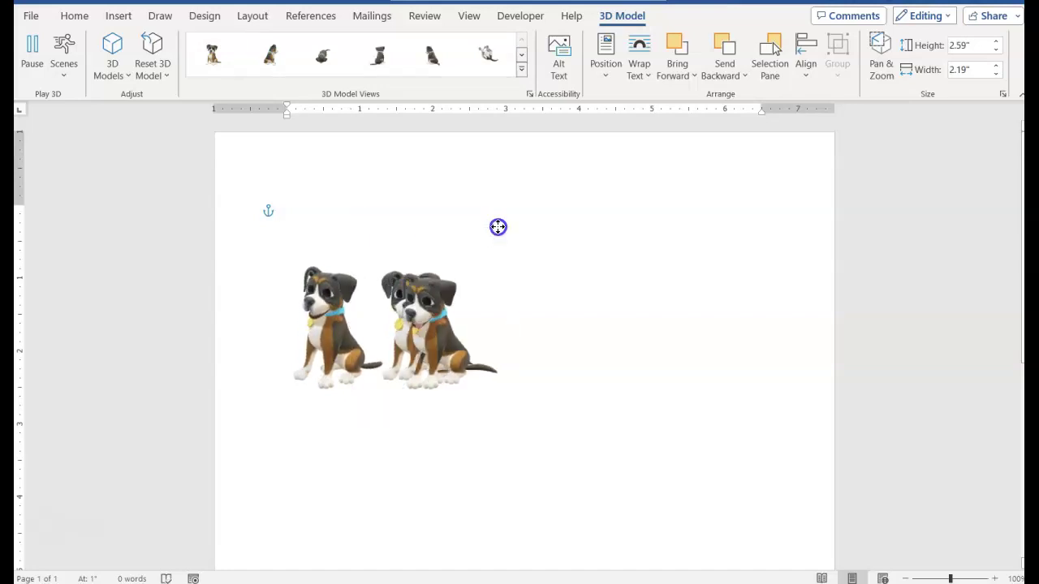
{"action": "left_click", "coordinate": [512, 248]}
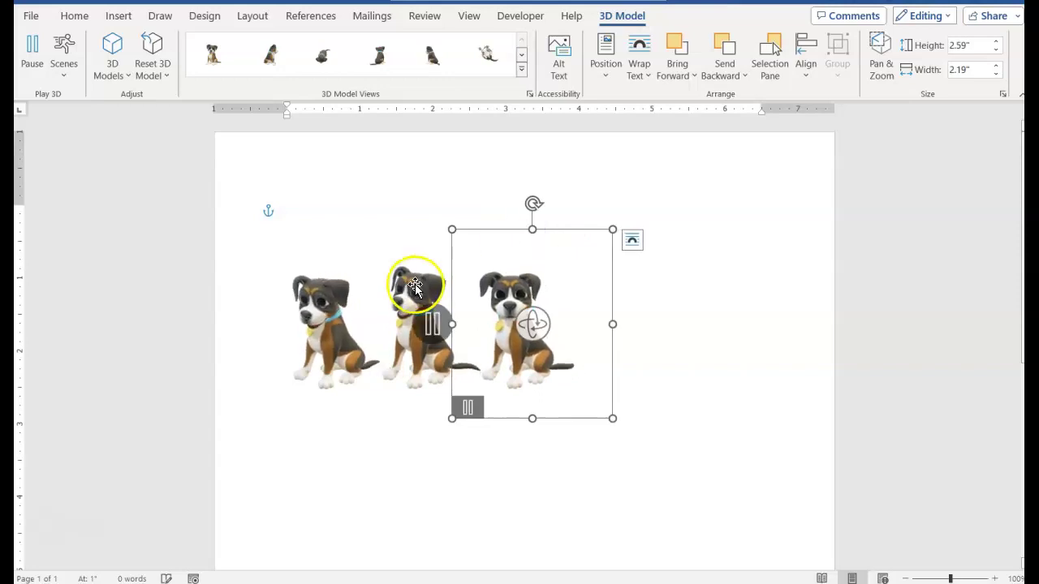
{"action": "left_click", "coordinate": [700, 289]}
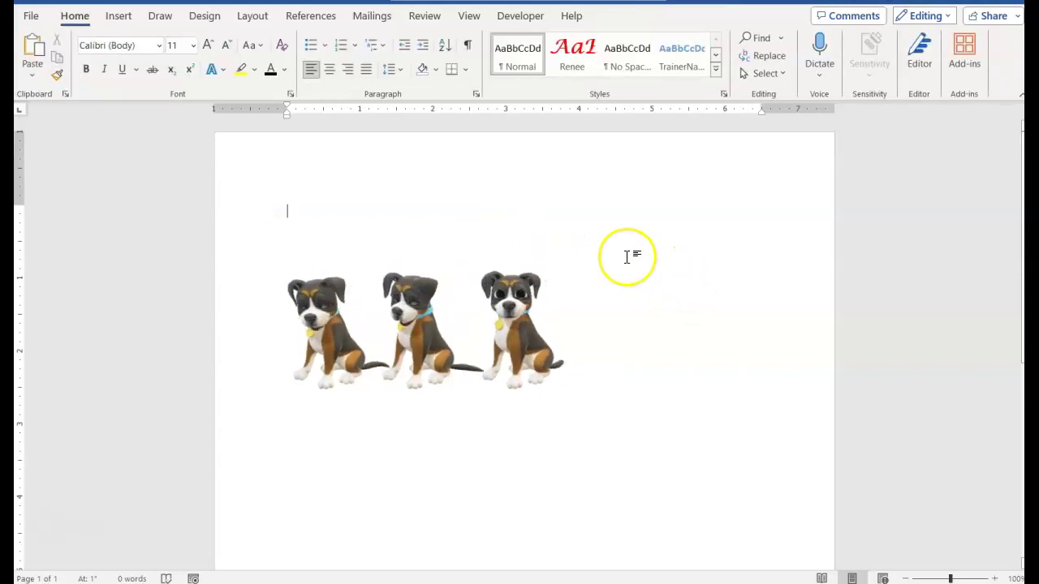
- Move all three puppies toward the right side of the page, keeping them in a row
{"action": "left_click_drag", "start_coordinate": [482, 254], "coordinate": [699, 279]}
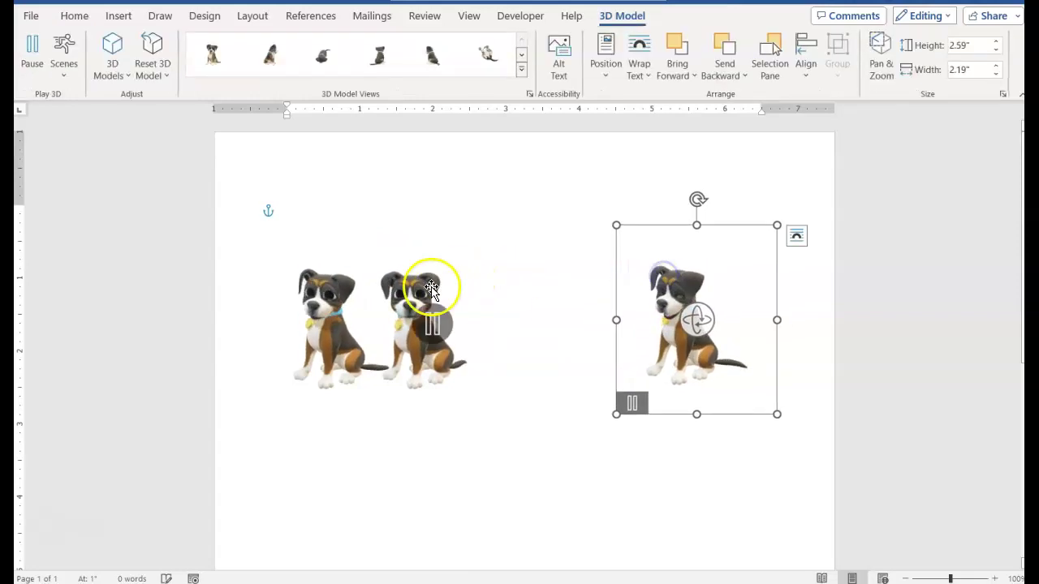
{"action": "left_click_drag", "start_coordinate": [431, 286], "coordinate": [593, 284]}
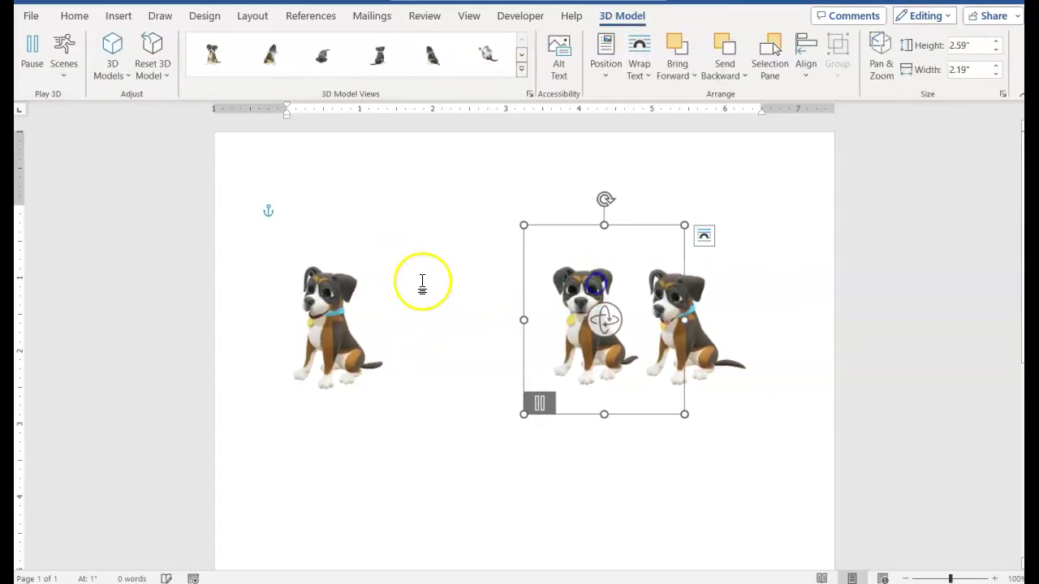
{"action": "left_click_drag", "start_coordinate": [341, 290], "coordinate": [517, 283]}
{"action": "left_click", "coordinate": [502, 453]}
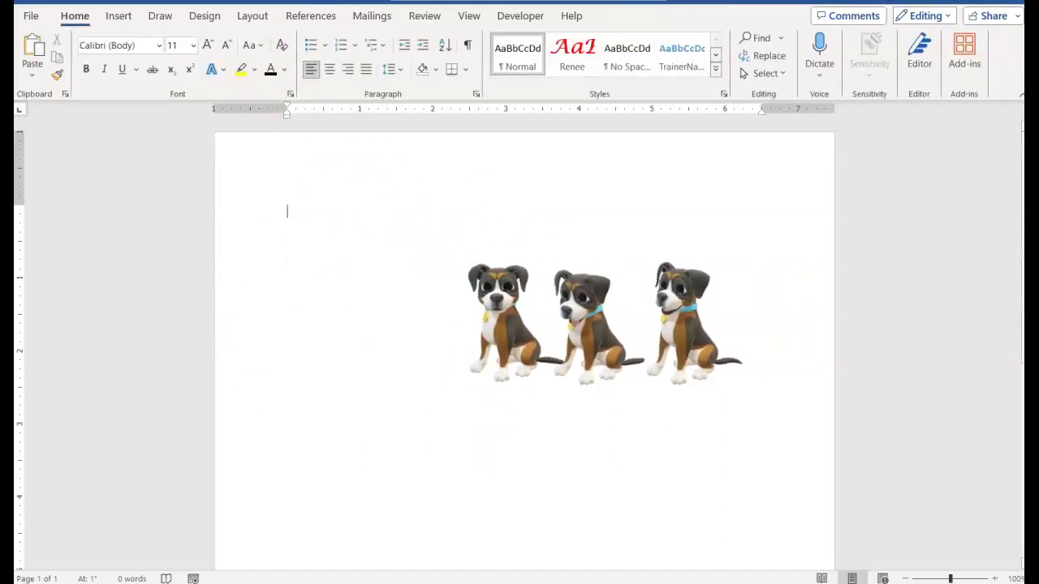
- Draw a text box about 3.67 by 7.18 inches over the puppies, send it to the back and shift it slightly left
{"action": "left_click", "coordinate": [118, 17]}
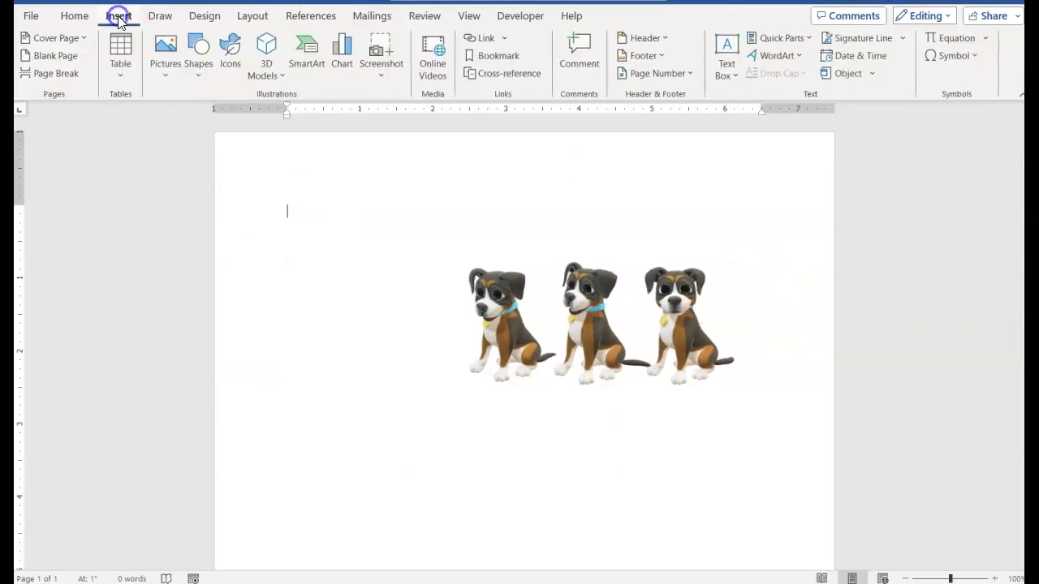
{"action": "left_click", "coordinate": [717, 75]}
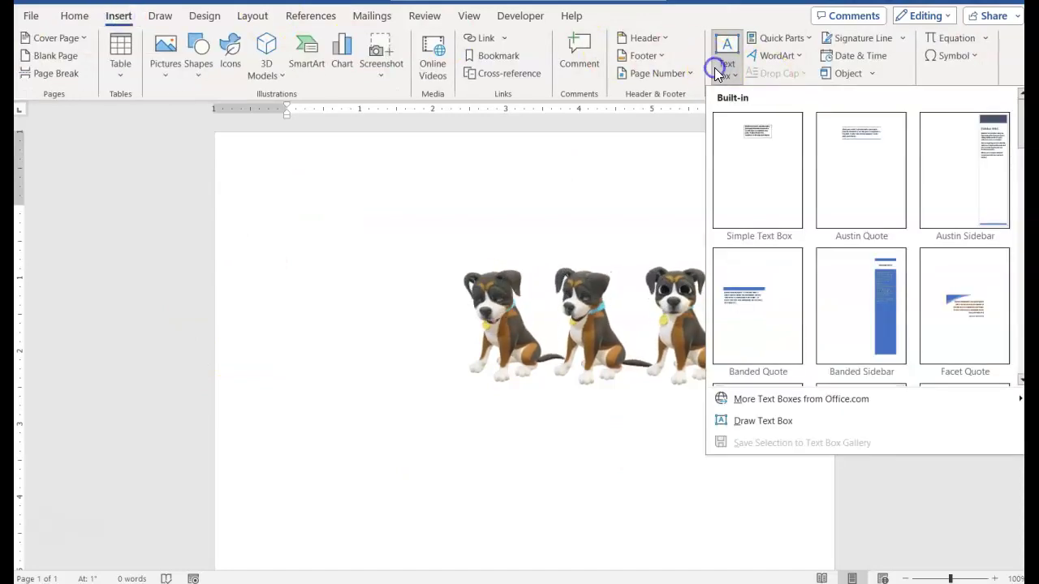
{"action": "left_click", "coordinate": [746, 422]}
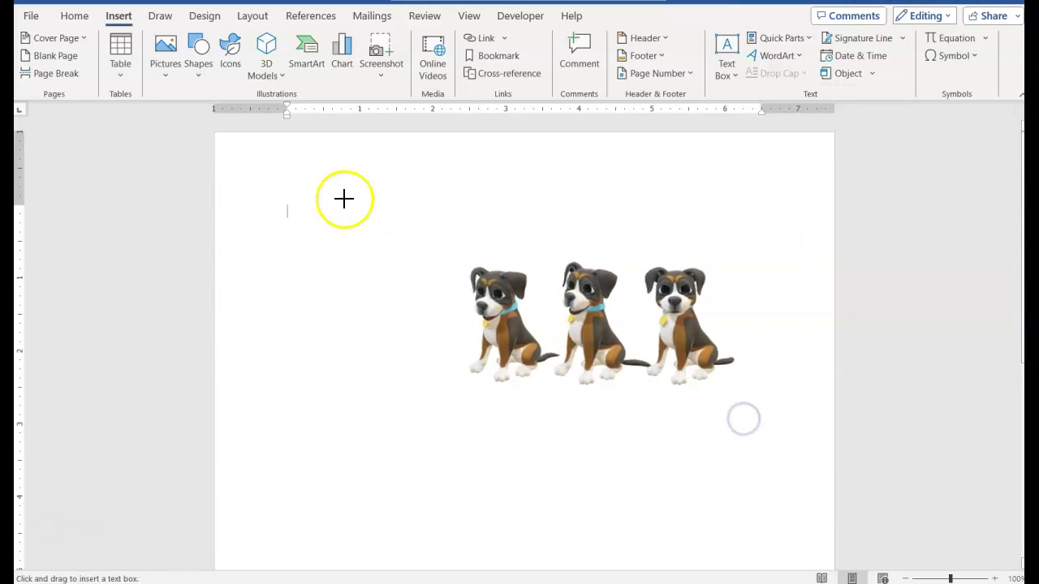
{"action": "left_click_drag", "start_coordinate": [282, 188], "coordinate": [805, 456]}
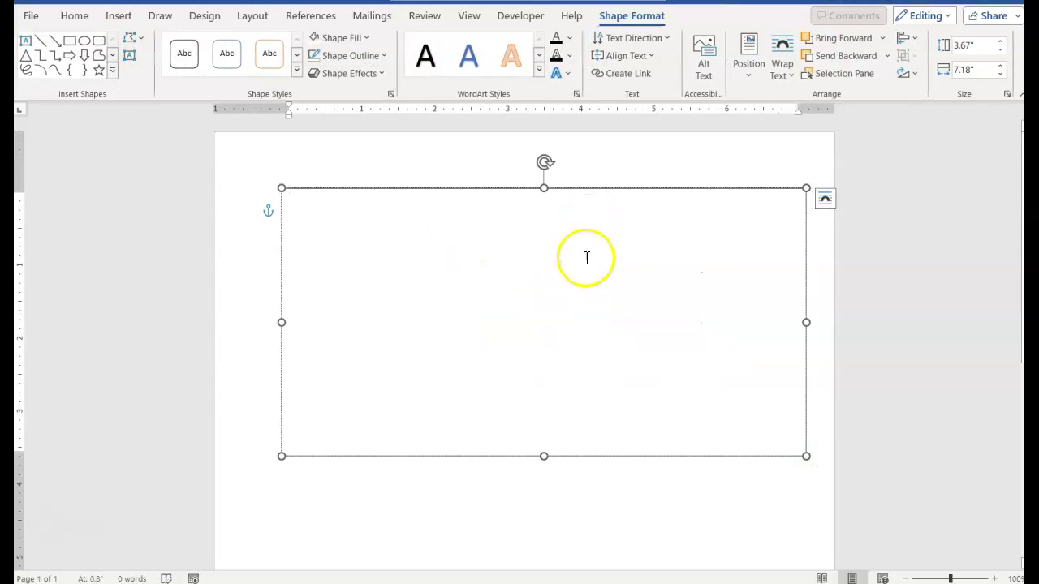
{"action": "left_click", "coordinate": [888, 56]}
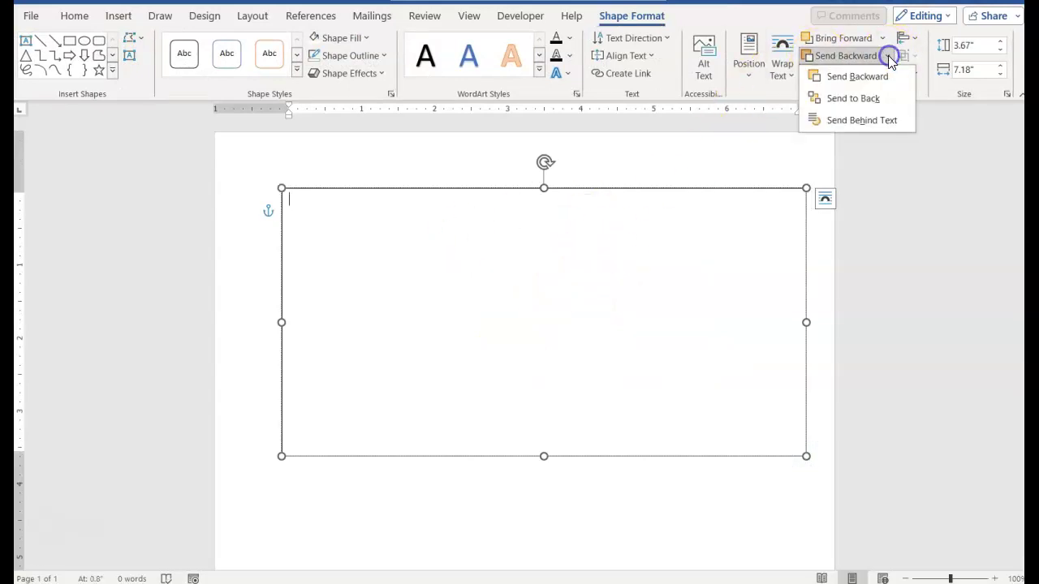
{"action": "left_click", "coordinate": [852, 98]}
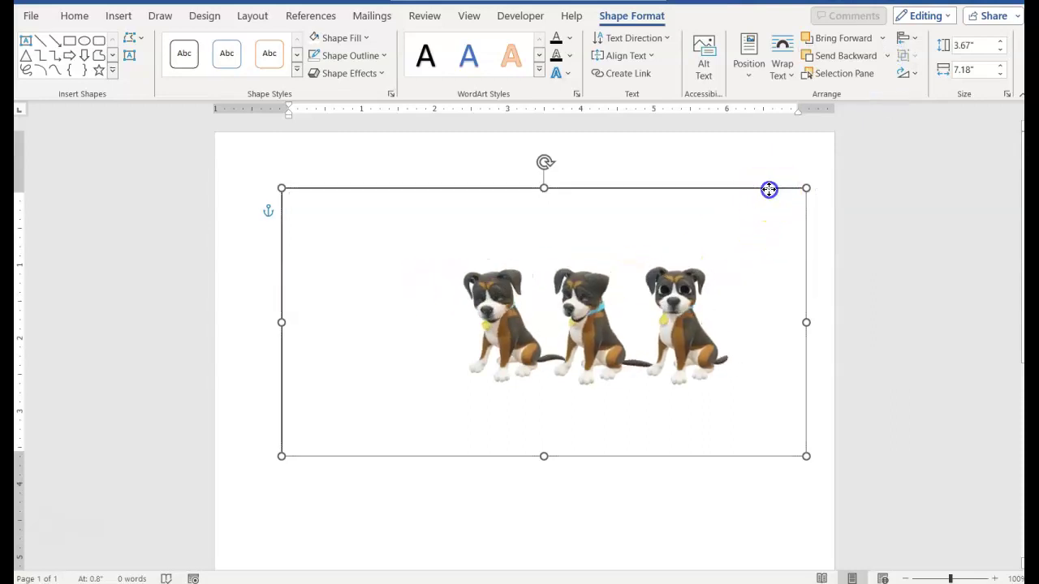
{"action": "left_click_drag", "start_coordinate": [768, 188], "coordinate": [742, 187]}
- Try a theme color fill on the text box and undo everything back to before the box was drawn
{"action": "left_click", "coordinate": [328, 38]}
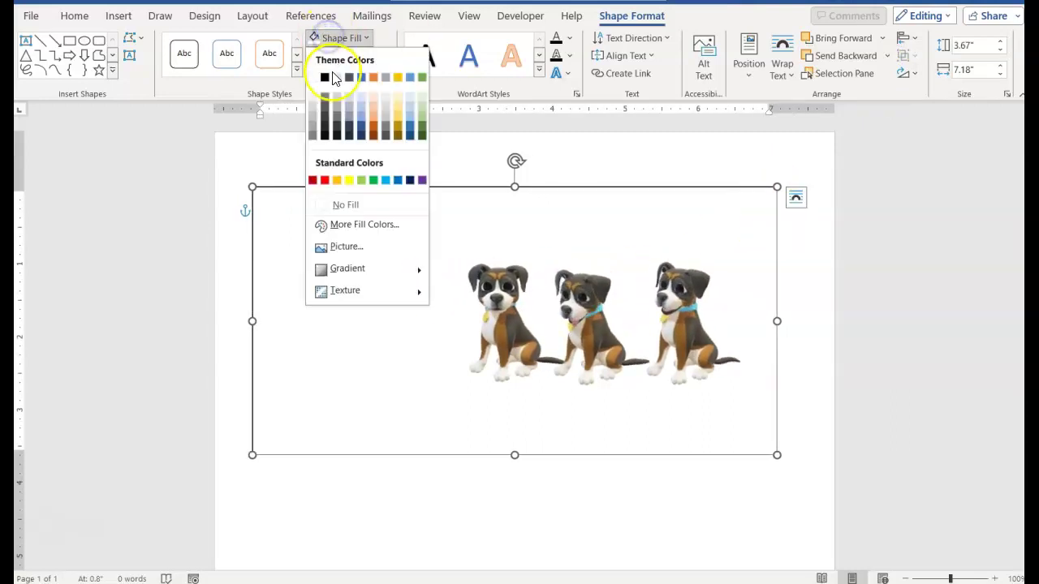
{"action": "left_click", "coordinate": [388, 78]}
{"action": "key", "text": "ctrl+z"}
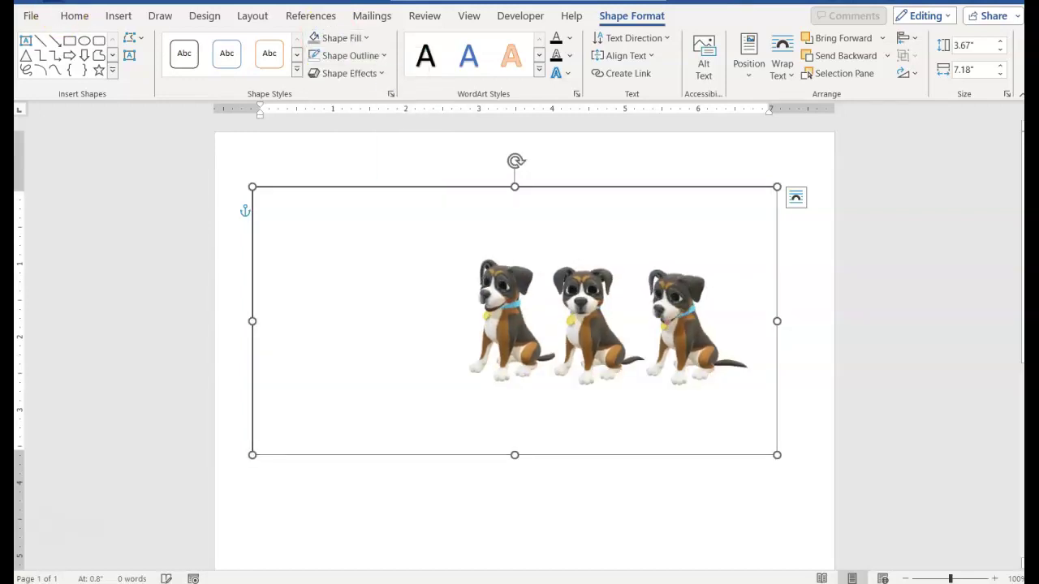
{"action": "key", "text": "ctrl+z"}
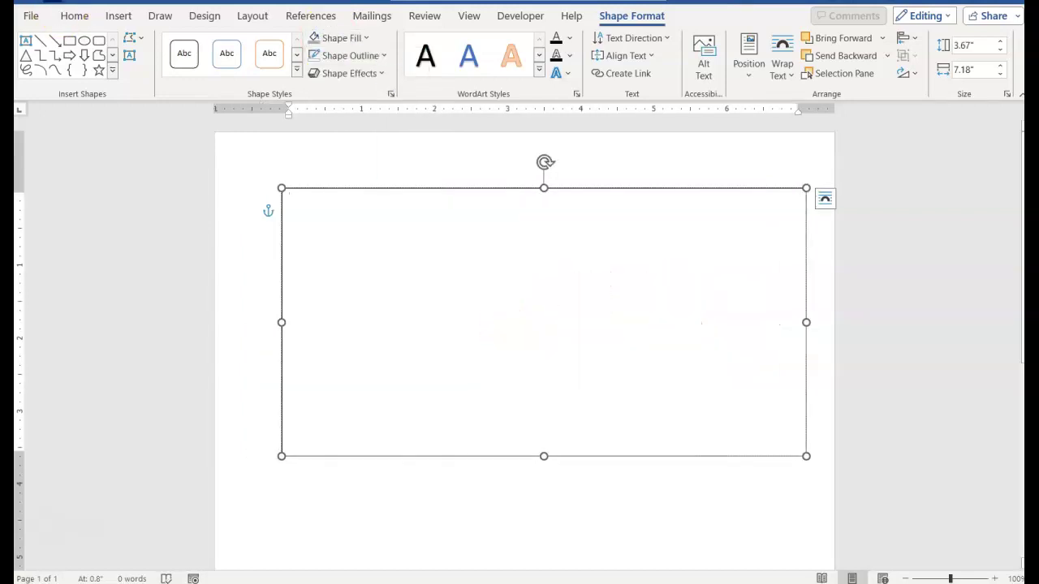
{"action": "key", "text": "ctrl+z"}
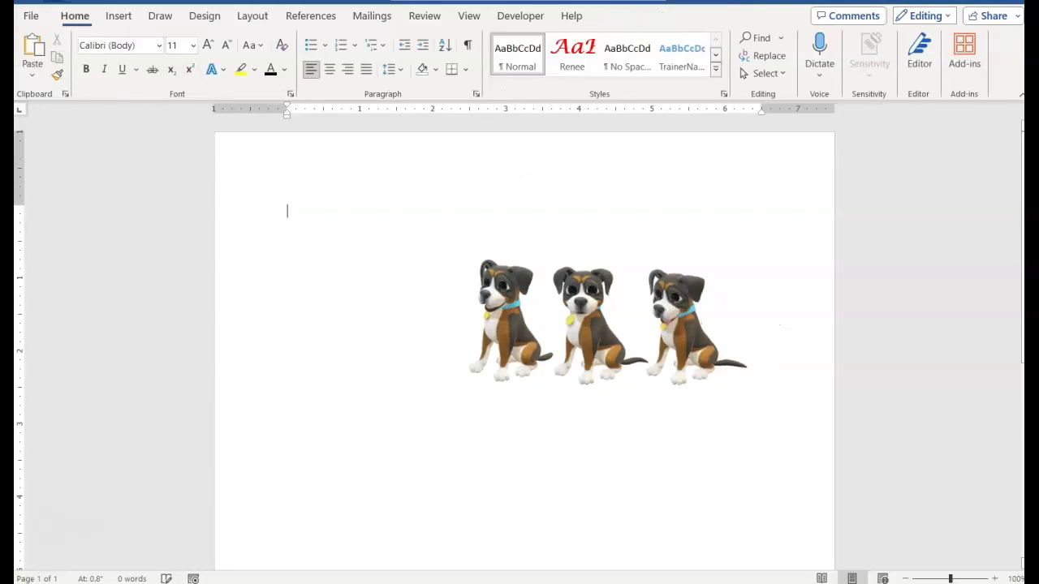
- Draw a text box about 3.5 by 6.97 inches covering the three puppies
{"action": "left_click", "coordinate": [119, 20]}
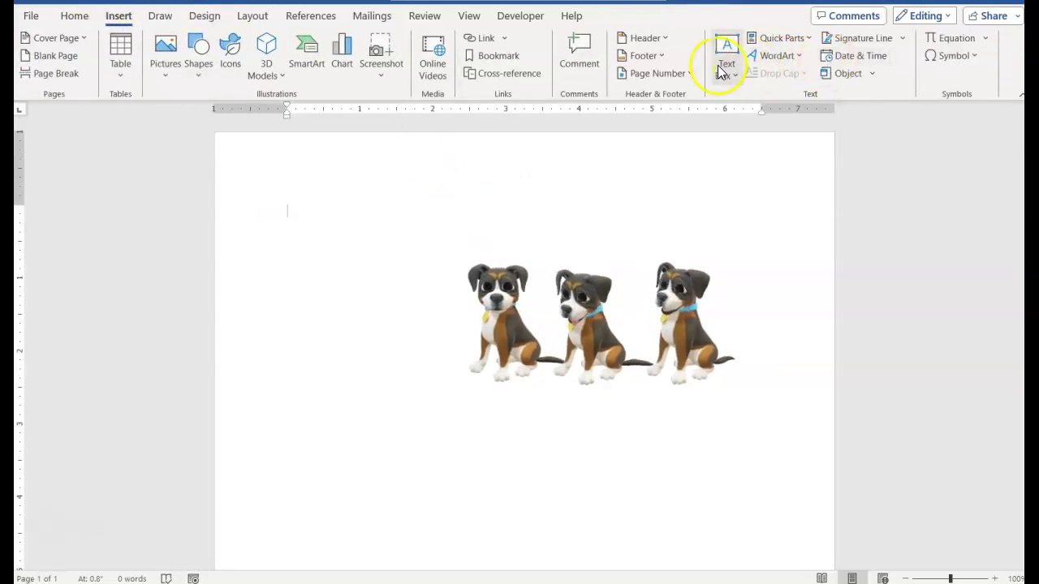
{"action": "left_click", "coordinate": [719, 66]}
{"action": "left_click", "coordinate": [730, 419]}
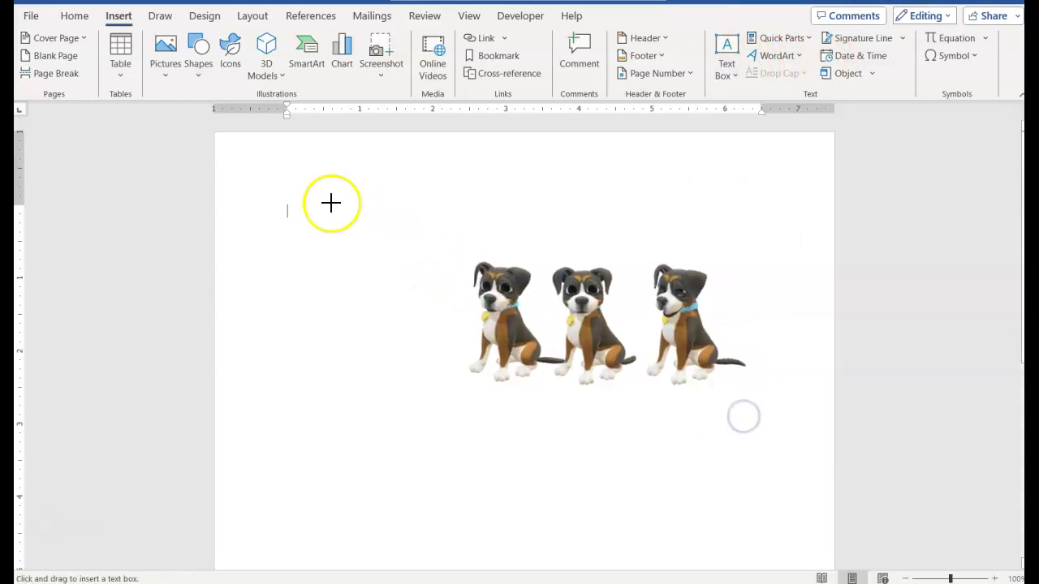
{"action": "left_click_drag", "start_coordinate": [282, 180], "coordinate": [791, 436]}
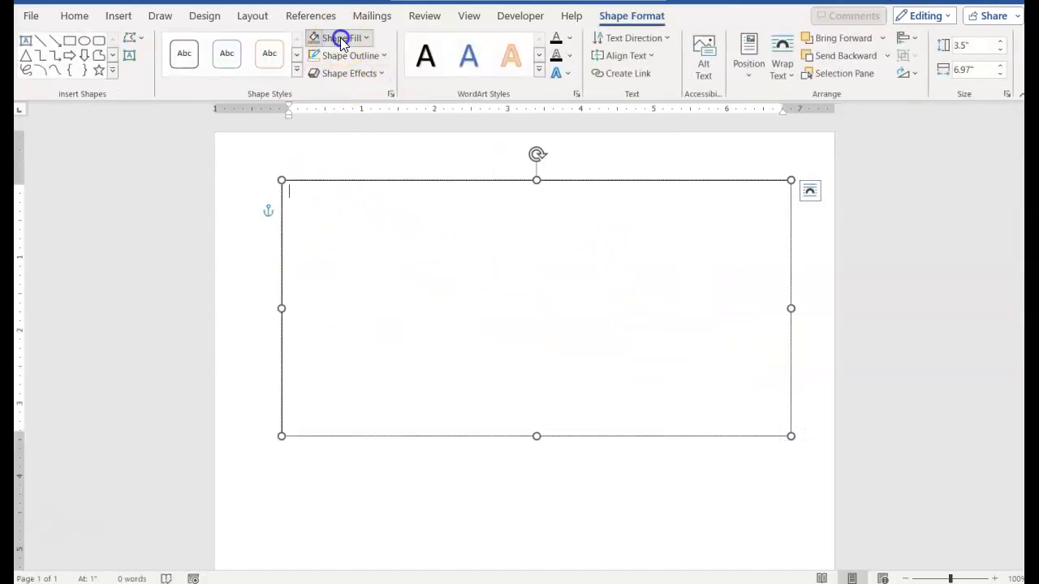
- Fill the text box with the gold theme color and send it to the back behind the puppies
{"action": "left_click", "coordinate": [341, 39]}
{"action": "left_click", "coordinate": [398, 77]}
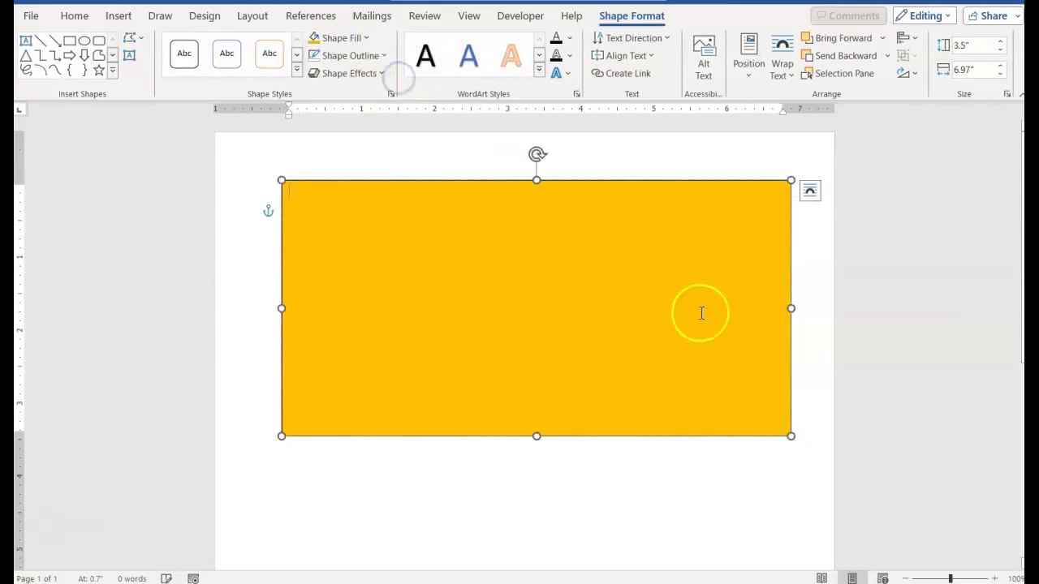
{"action": "left_click", "coordinate": [887, 59]}
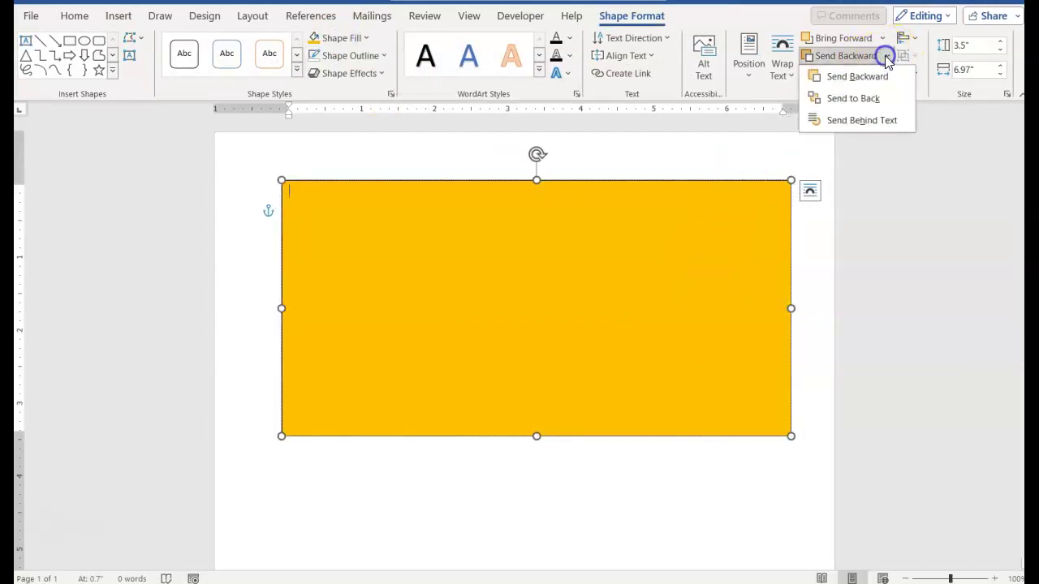
{"action": "left_click", "coordinate": [859, 102]}
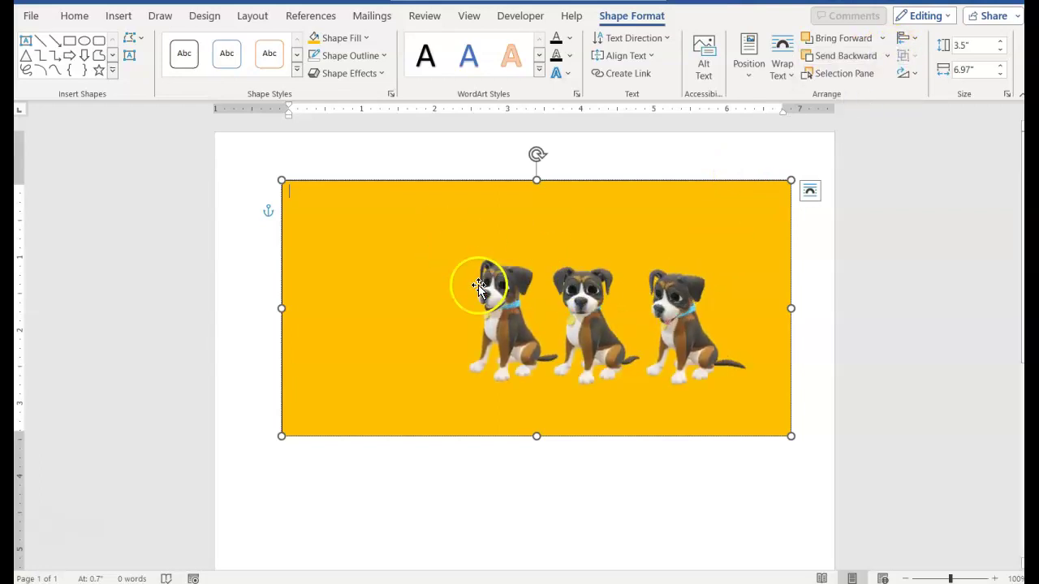
- Start a picture fill for the text box from online pictures and search for "dog house"
{"action": "left_click", "coordinate": [336, 39]}
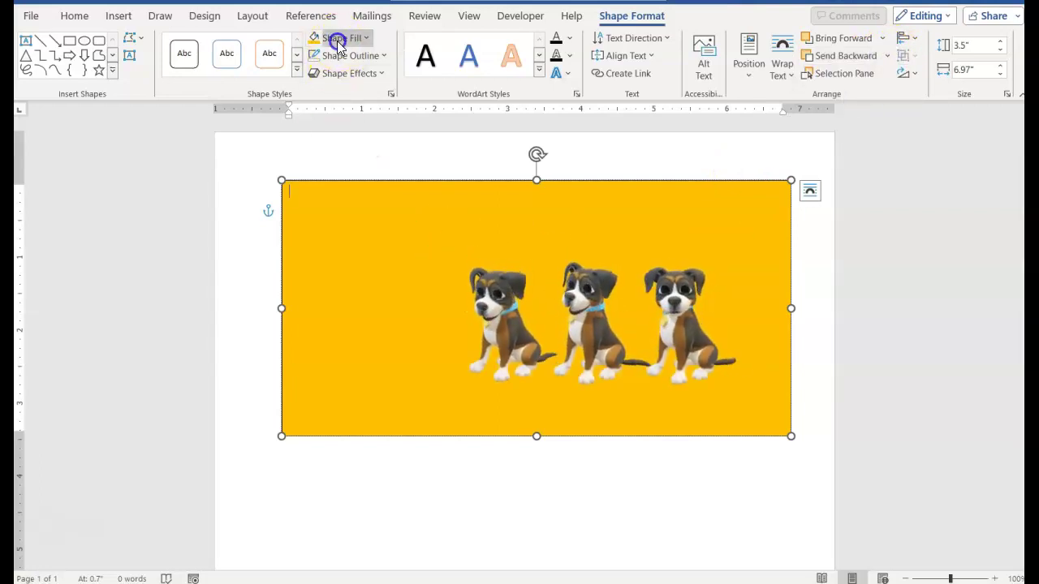
{"action": "left_click", "coordinate": [348, 248]}
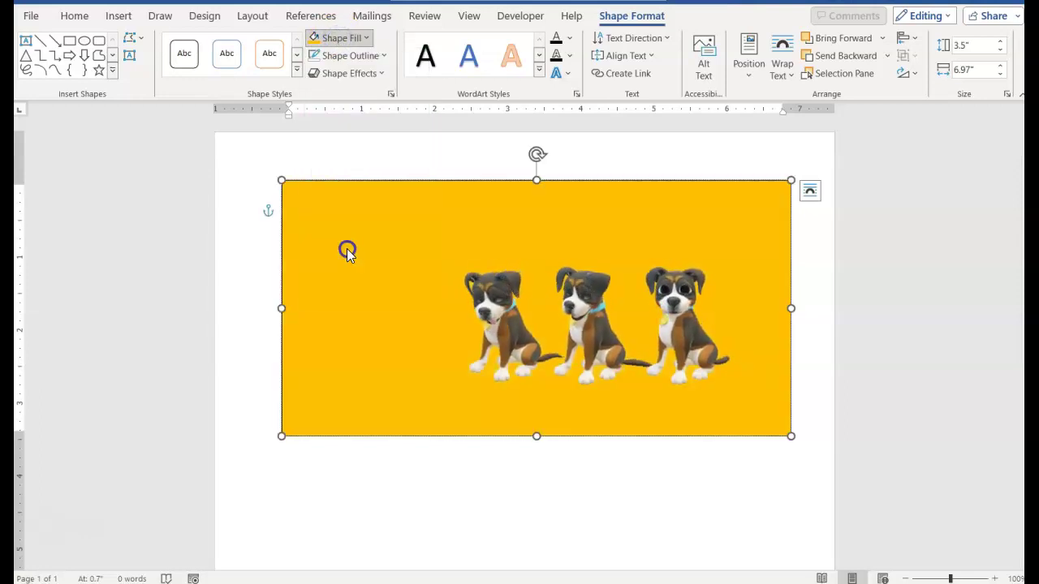
{"action": "left_click", "coordinate": [360, 353]}
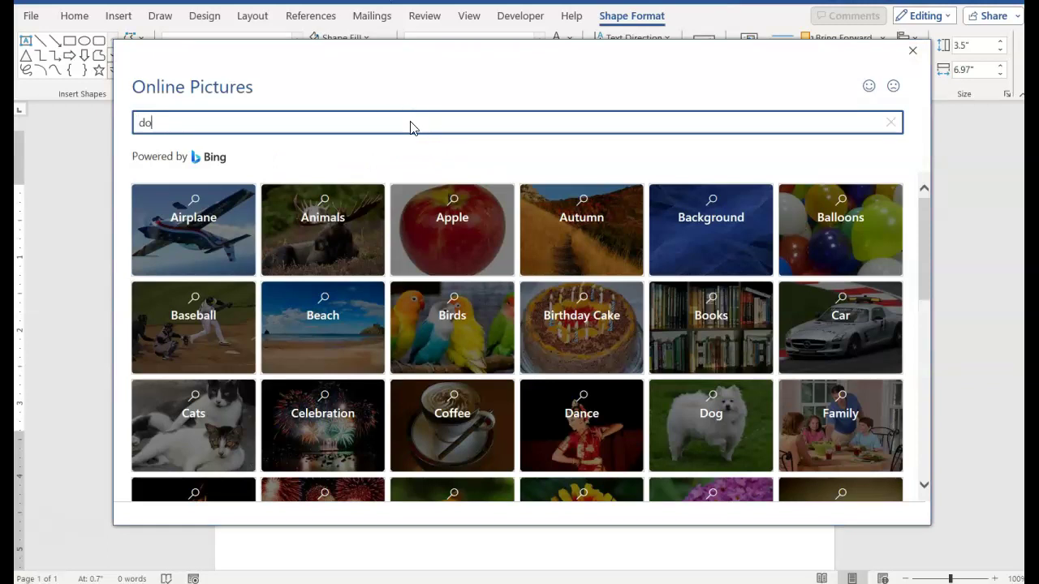
{"action": "type", "text": "dog house"}
{"action": "key", "text": "Return"}
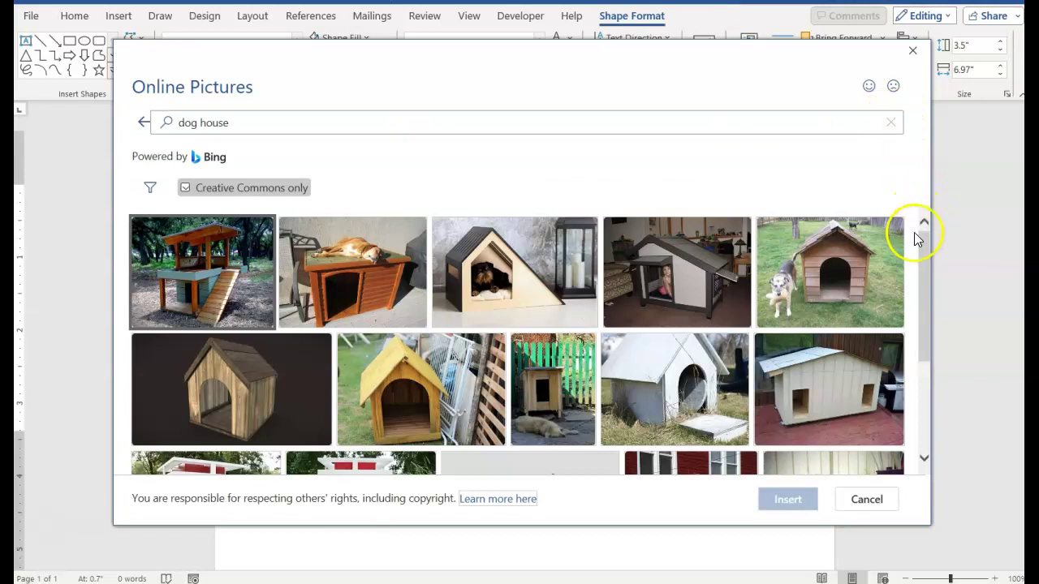
- Browse the dog house results and fill the text box with the grey dog house with a dark brown roof on white
{"action": "scroll", "coordinate": [883, 348], "scroll_direction": "down", "scroll_amount": 3}
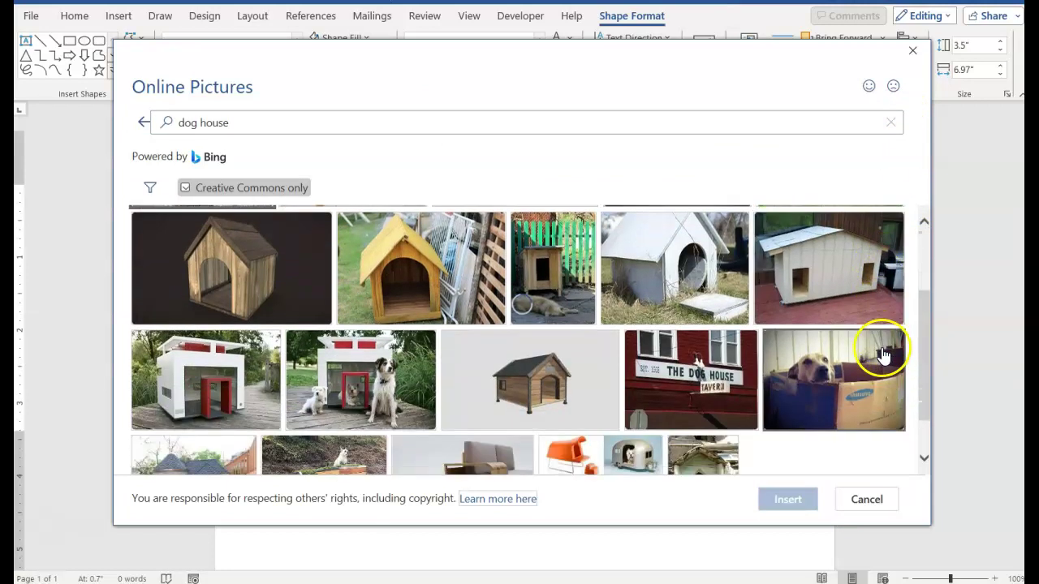
{"action": "scroll", "coordinate": [883, 357], "scroll_direction": "down", "scroll_amount": 2}
{"action": "scroll", "coordinate": [883, 366], "scroll_direction": "down", "scroll_amount": 10}
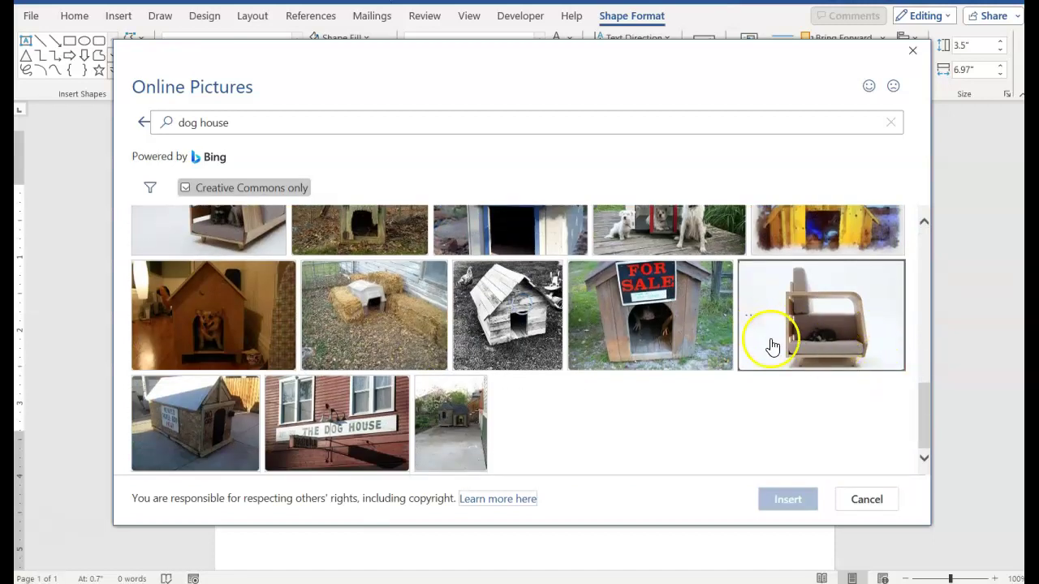
{"action": "scroll", "coordinate": [881, 382], "scroll_direction": "down", "scroll_amount": 5}
{"action": "scroll", "coordinate": [886, 387], "scroll_direction": "down", "scroll_amount": 5}
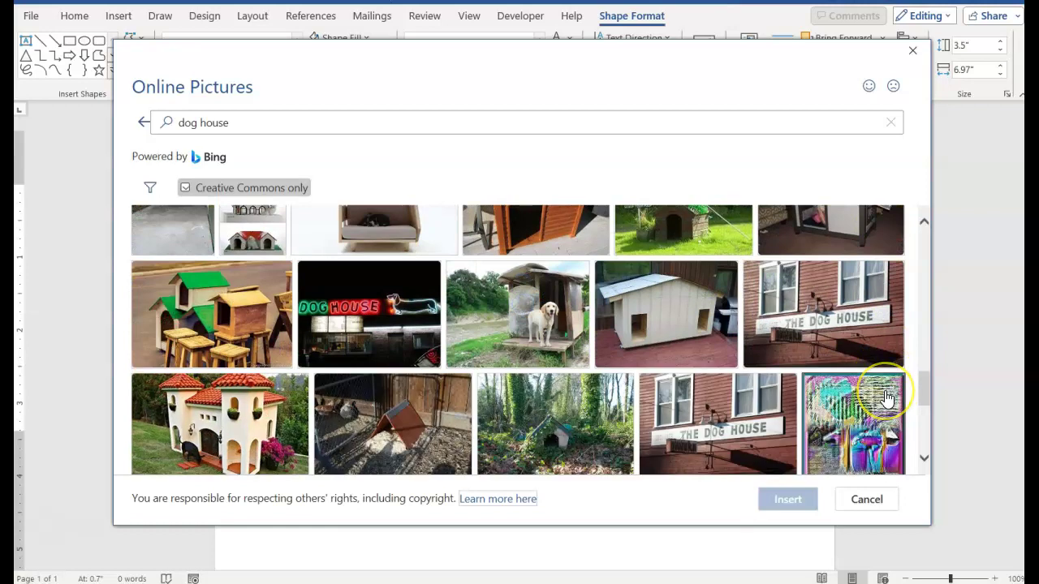
{"action": "scroll", "coordinate": [887, 396], "scroll_direction": "down", "scroll_amount": 5}
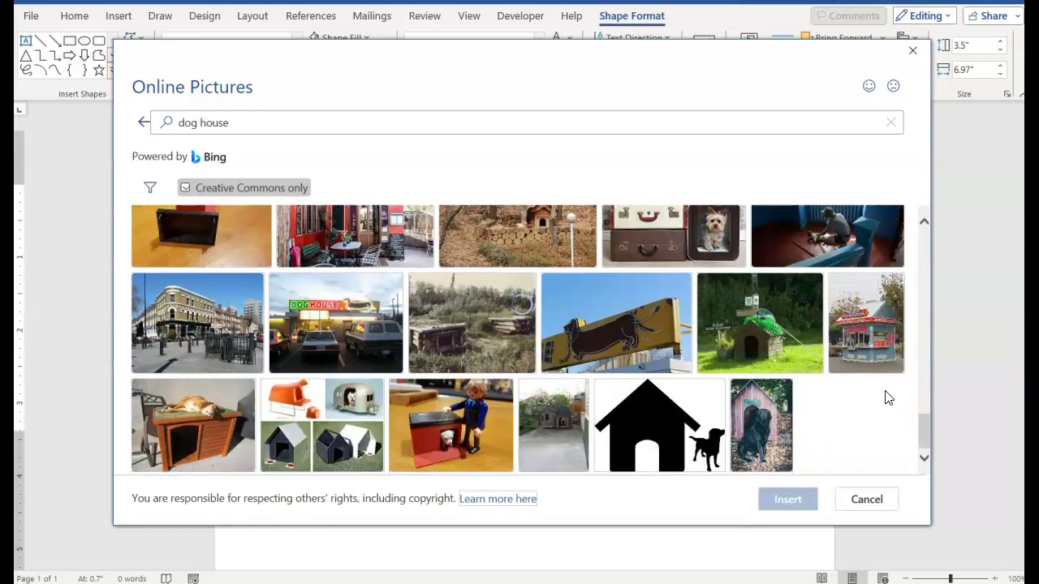
{"action": "scroll", "coordinate": [888, 382], "scroll_direction": "down", "scroll_amount": 5}
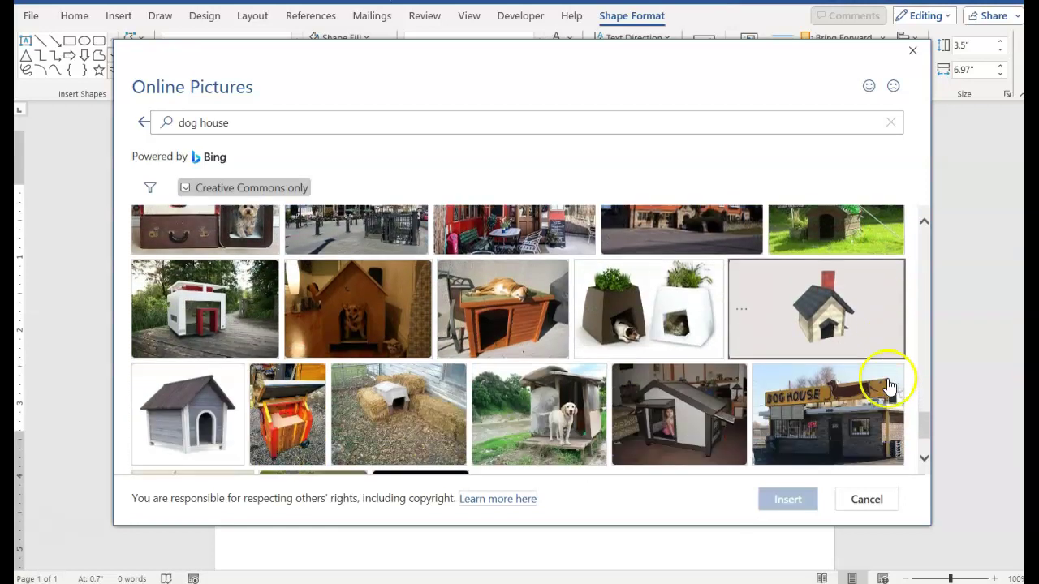
{"action": "left_click", "coordinate": [207, 370]}
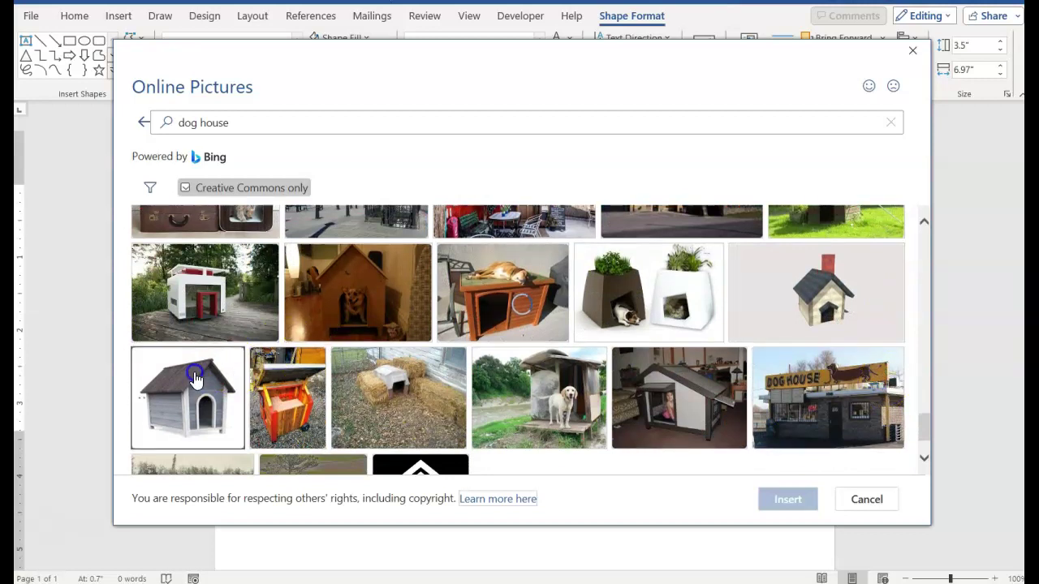
{"action": "left_click", "coordinate": [802, 503]}
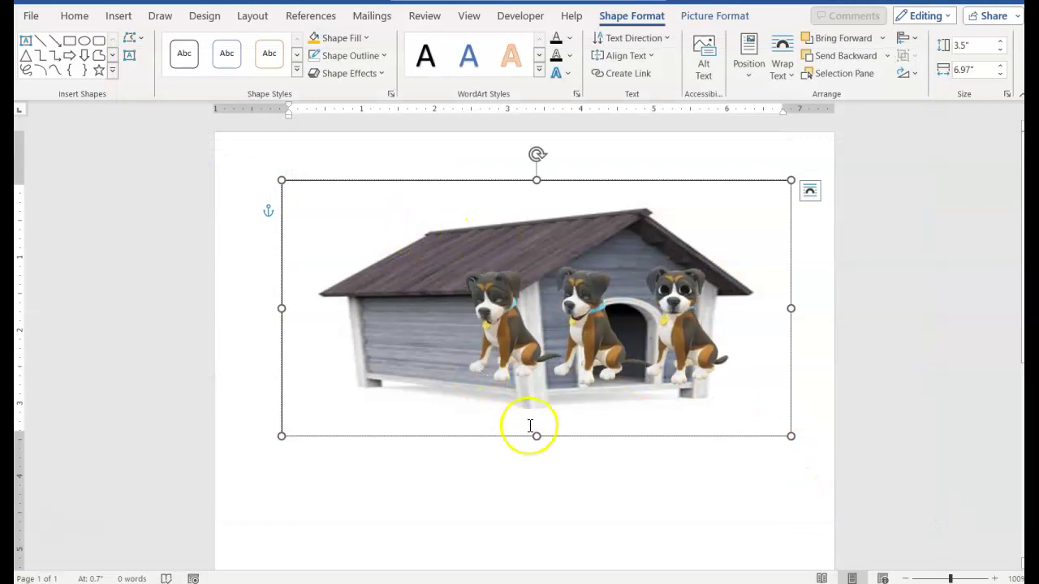
- Stretch the dog house text box downward to about 4.2 inches high and shift it left and slightly up
{"action": "left_click_drag", "start_coordinate": [533, 438], "coordinate": [536, 487]}
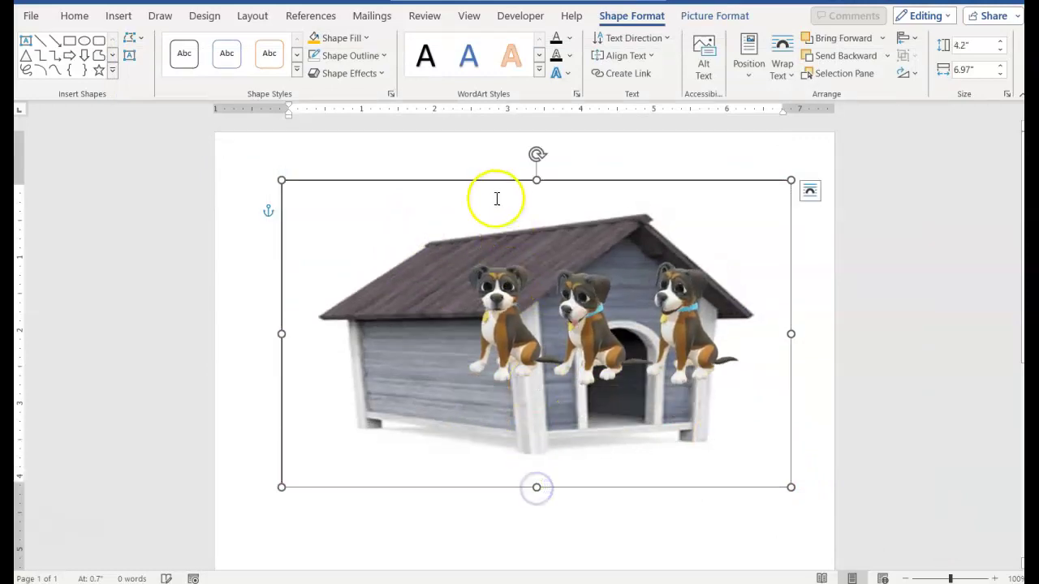
{"action": "left_click_drag", "start_coordinate": [403, 185], "coordinate": [349, 169]}
- Move the three puppies down into a row on the ground, from the dog house entrance to just past the box's right edge
{"action": "left_click_drag", "start_coordinate": [521, 344], "coordinate": [532, 437]}
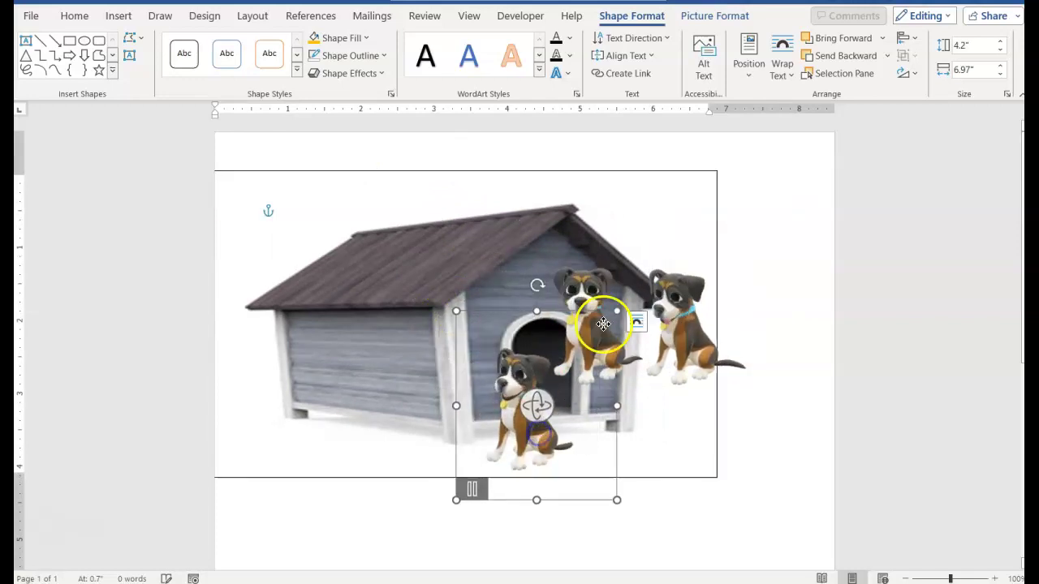
{"action": "left_click", "coordinate": [603, 324]}
{"action": "left_click", "coordinate": [584, 286]}
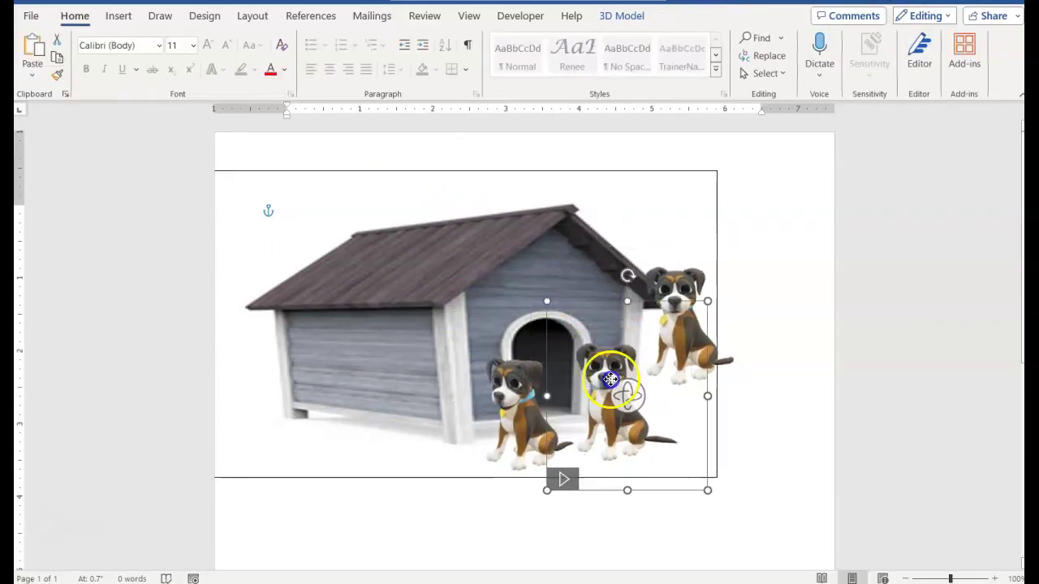
{"action": "left_click_drag", "start_coordinate": [611, 379], "coordinate": [610, 364]}
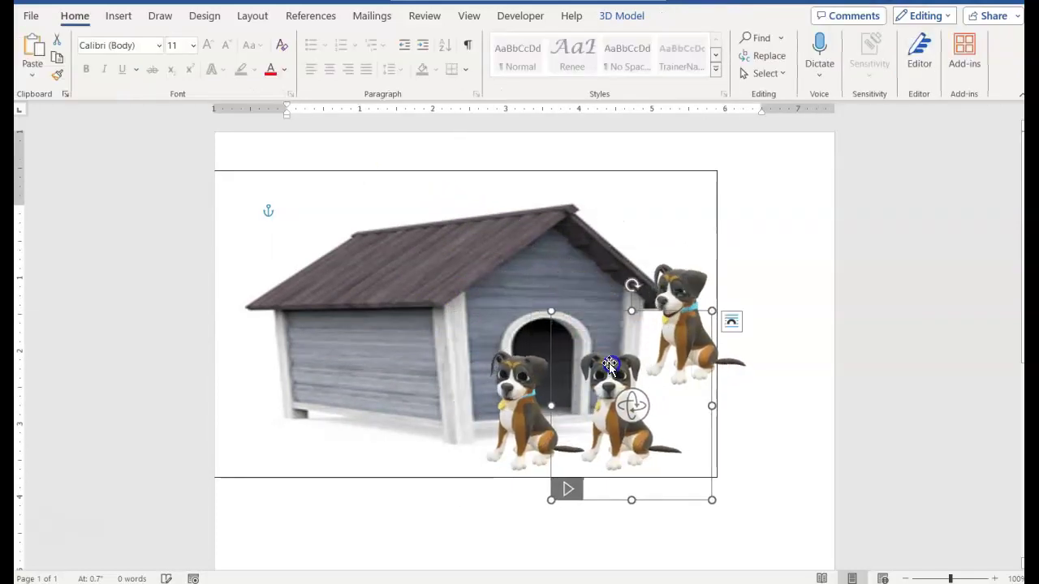
{"action": "left_click", "coordinate": [712, 302]}
{"action": "left_click_drag", "start_coordinate": [690, 225], "coordinate": [712, 309]}
- Add blank paragraphs to bring the insertion point below the dog house scene, removing the surplus ones
{"action": "left_click", "coordinate": [552, 492]}
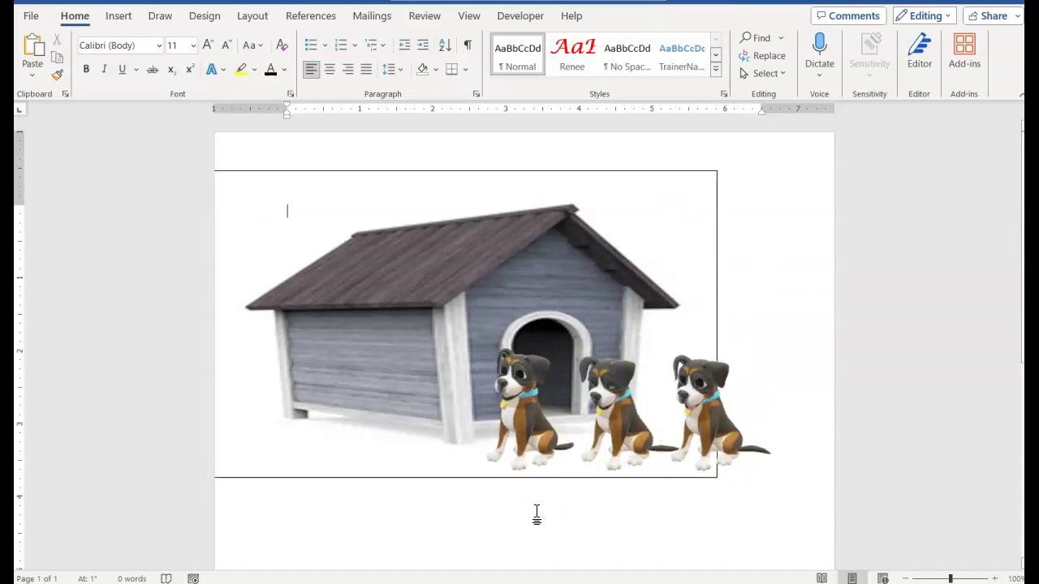
{"action": "key", "text": "Return"}
{"action": "key", "text": "Return"}
{"action": "key", "text": "Return"}
{"action": "key", "text": "Return"}
{"action": "key", "text": "Return"}
{"action": "key", "text": "Return"}
{"action": "key", "text": "Return"}
{"action": "key", "text": "Return"}
{"action": "key", "text": "Return"}
{"action": "key", "text": "Return"}
{"action": "key", "text": "Return"}
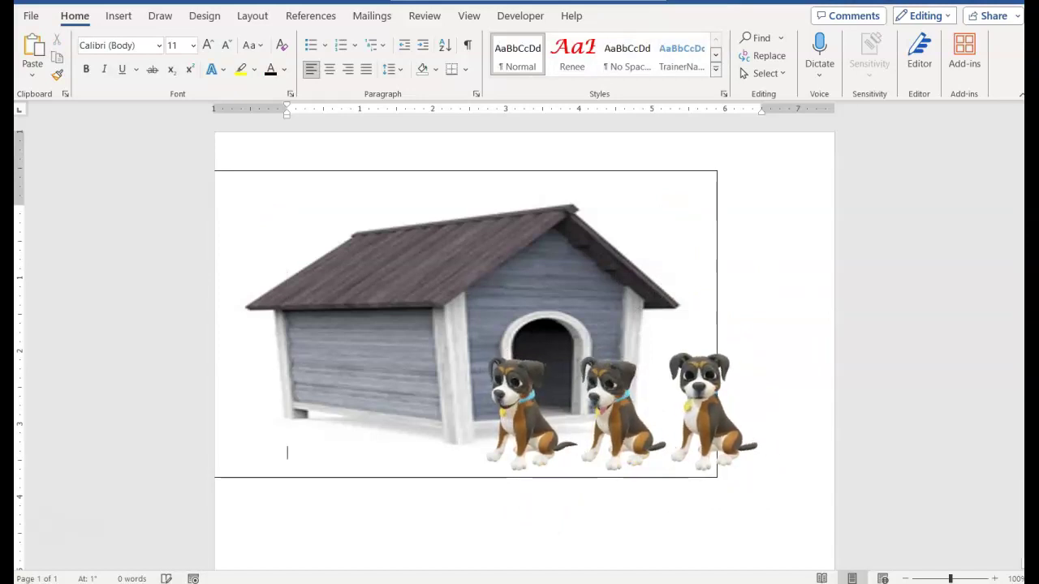
{"action": "key", "text": "Return"}
{"action": "key", "text": "Return"}
{"action": "key", "text": "Return"}
{"action": "key", "text": "Return"}
{"action": "key", "text": "Return"}
{"action": "key", "text": "Return"}
{"action": "key", "text": "Return"}
{"action": "key", "text": "Return"}
{"action": "key", "text": "Return"}
{"action": "key", "text": "BackSpace"}
{"action": "key", "text": "BackSpace"}
{"action": "key", "text": "BackSpace"}
{"action": "key", "text": "BackSpace"}
{"action": "key", "text": "BackSpace"}
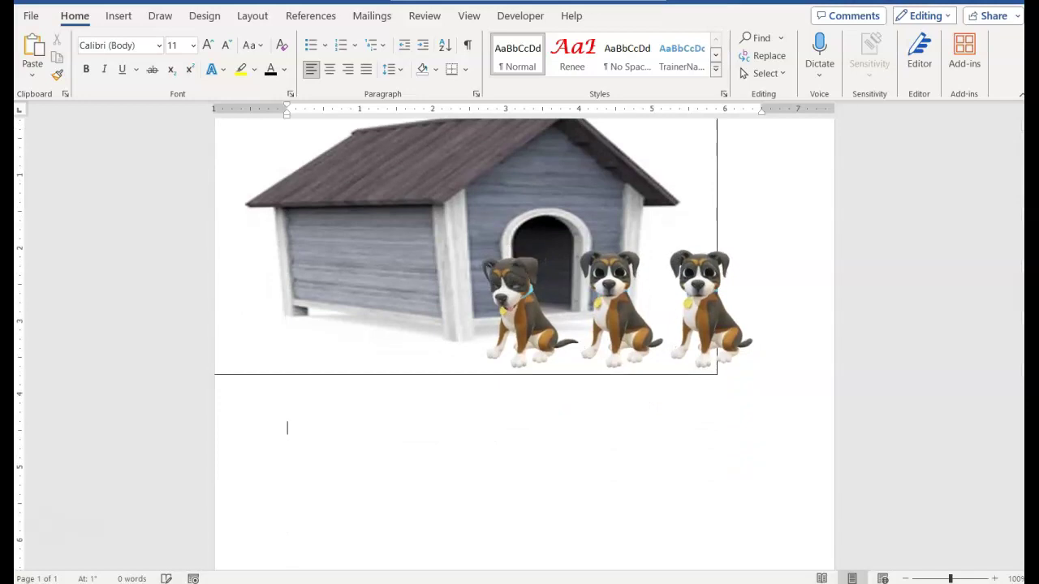
- Paste the copied Jurassic Park dinosaur and underwater shark scenes below the dog house scene and look through them
{"action": "left_click", "coordinate": [395, 545]}
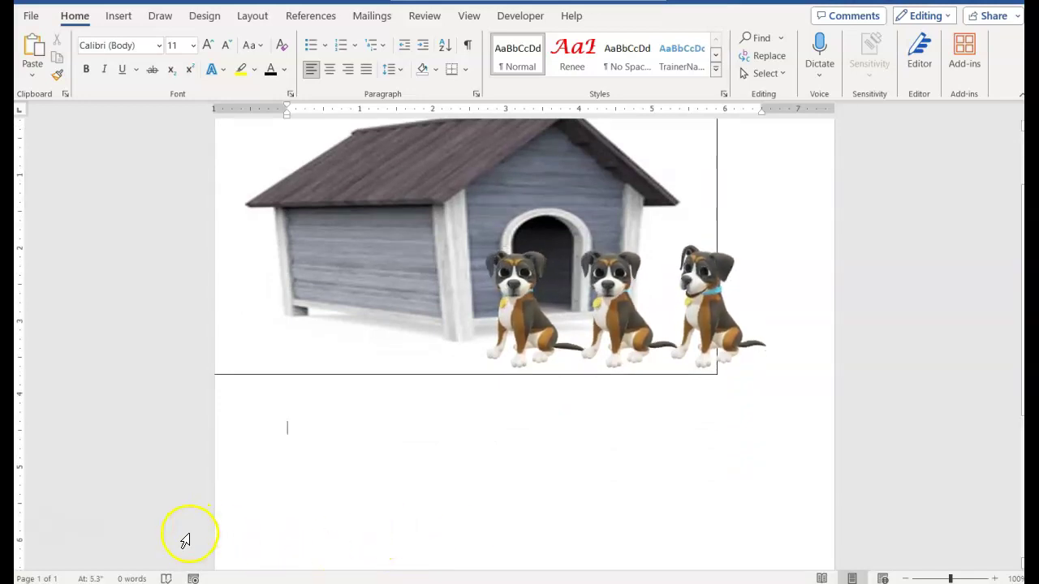
{"action": "key", "text": "ctrl+v"}
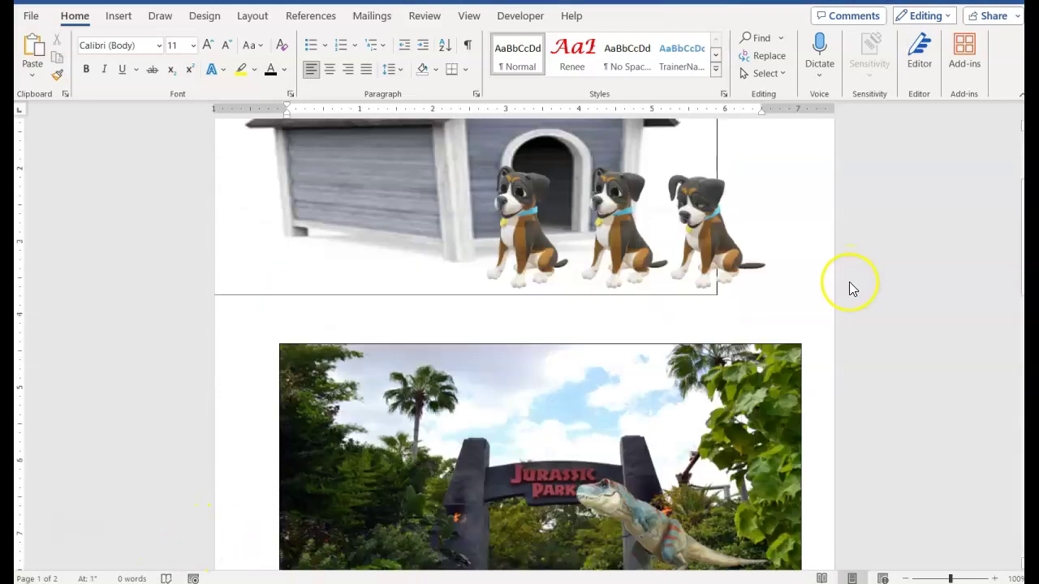
{"action": "scroll", "coordinate": [853, 288], "scroll_direction": "down", "scroll_amount": 3}
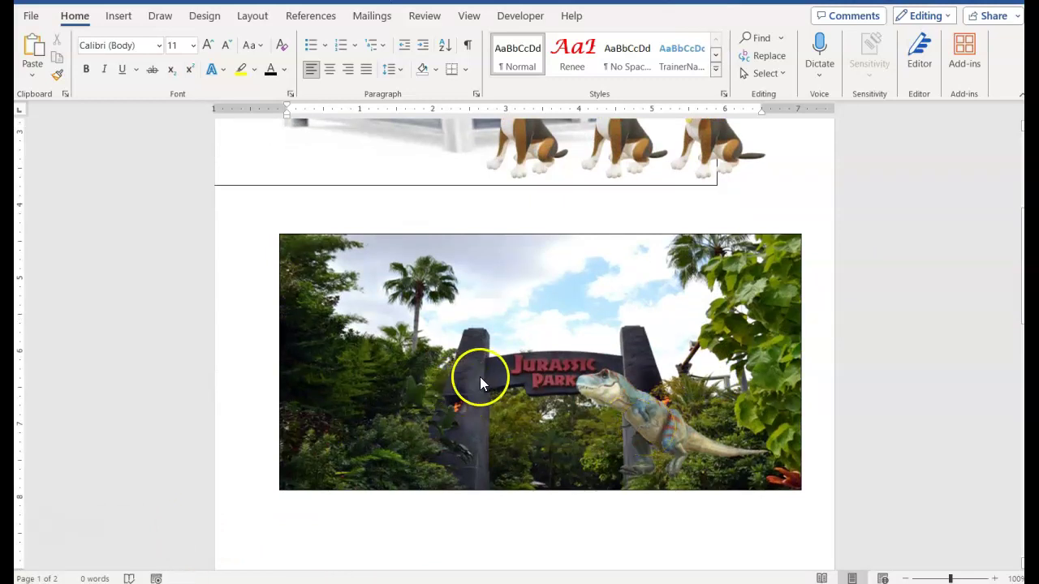
{"action": "scroll", "coordinate": [765, 433], "scroll_direction": "down", "scroll_amount": 3}
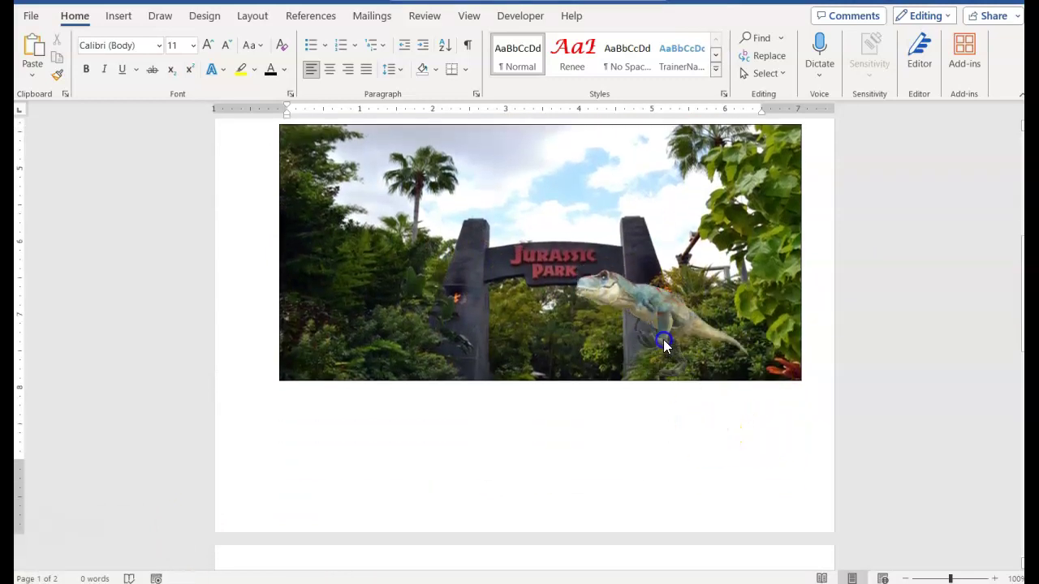
{"action": "scroll", "coordinate": [638, 470], "scroll_direction": "down", "scroll_amount": 12}
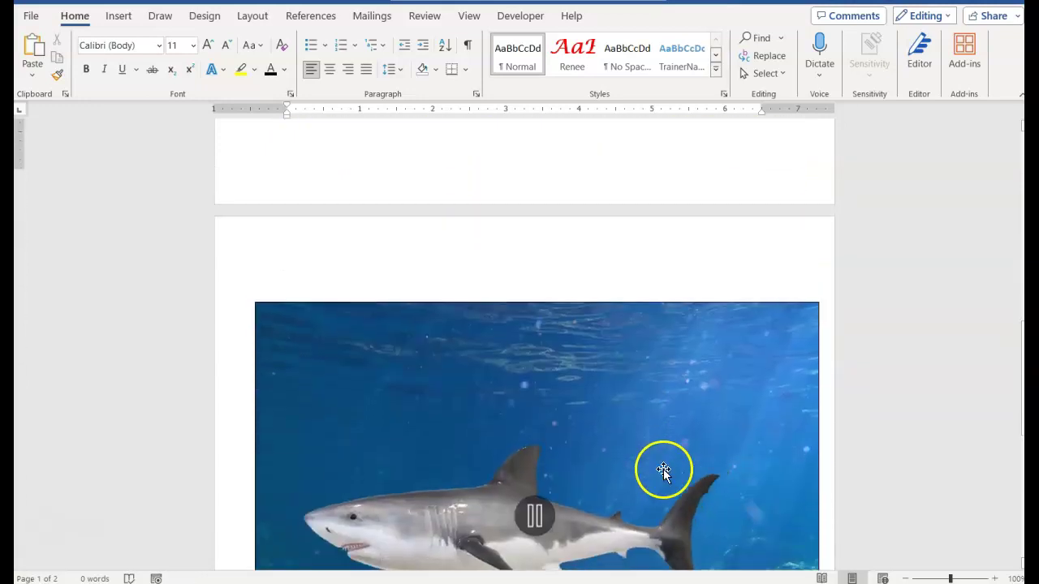
{"action": "scroll", "coordinate": [715, 479], "scroll_direction": "down", "scroll_amount": 2}
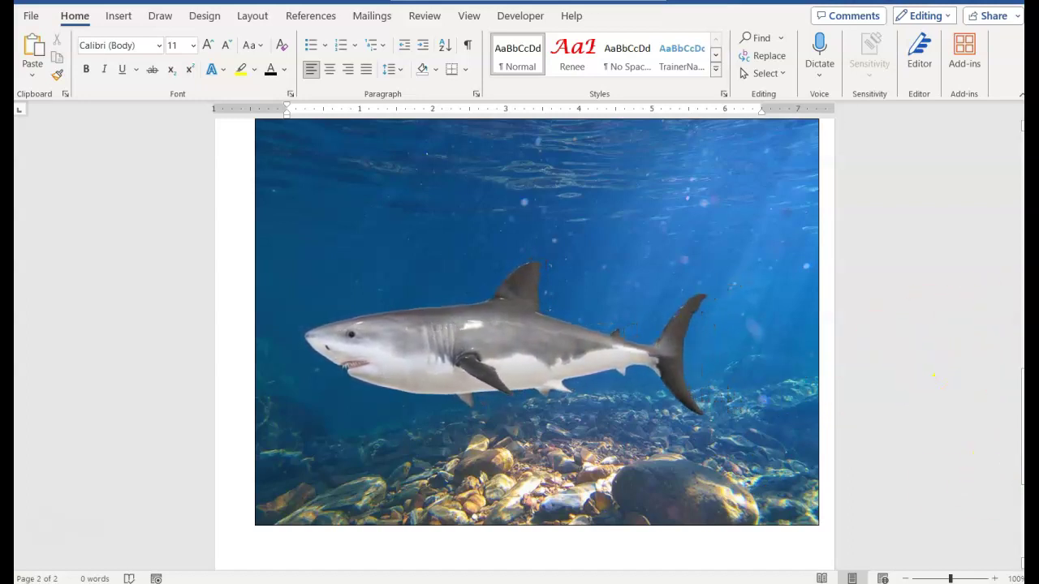
{"action": "mouse_move", "coordinate": [743, 320]}
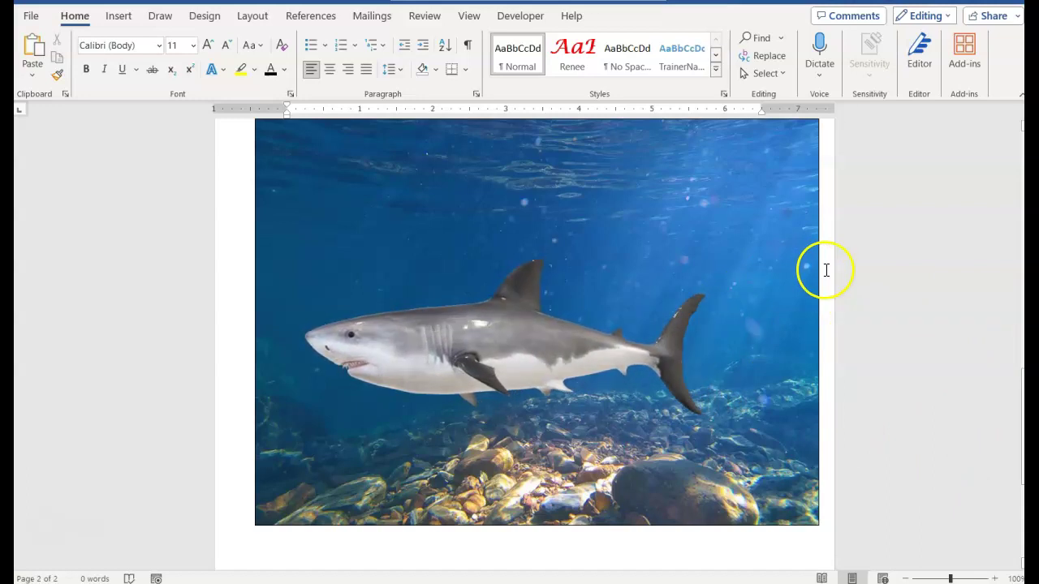